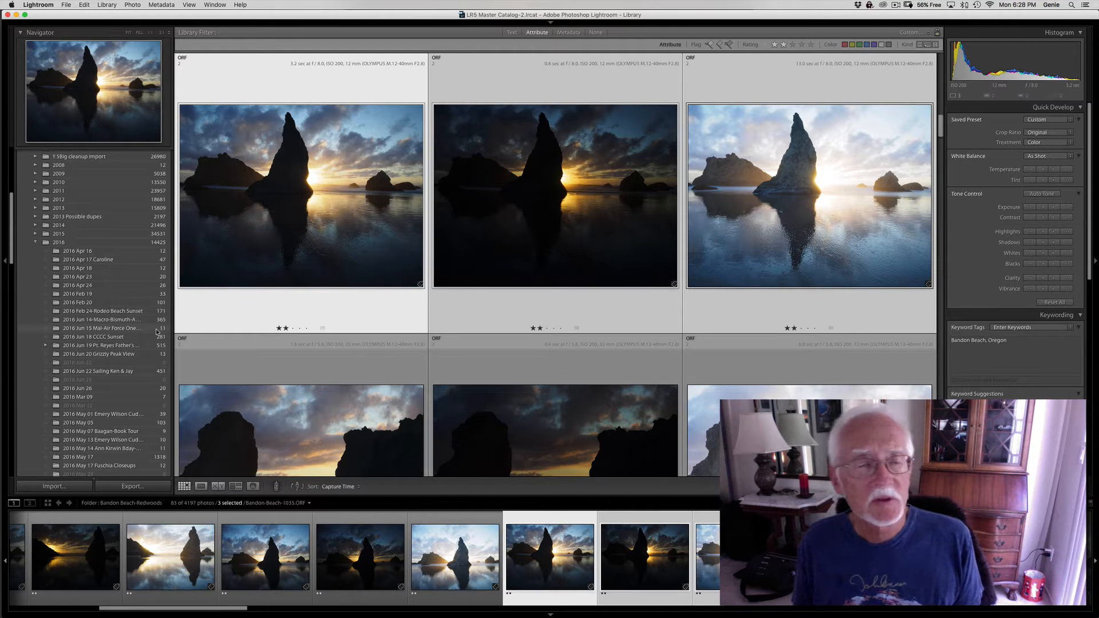
Transfer the three selected bracketed sea stack exposures from Lightroom to Aurora HDR Pro.
left_click(67, 5)
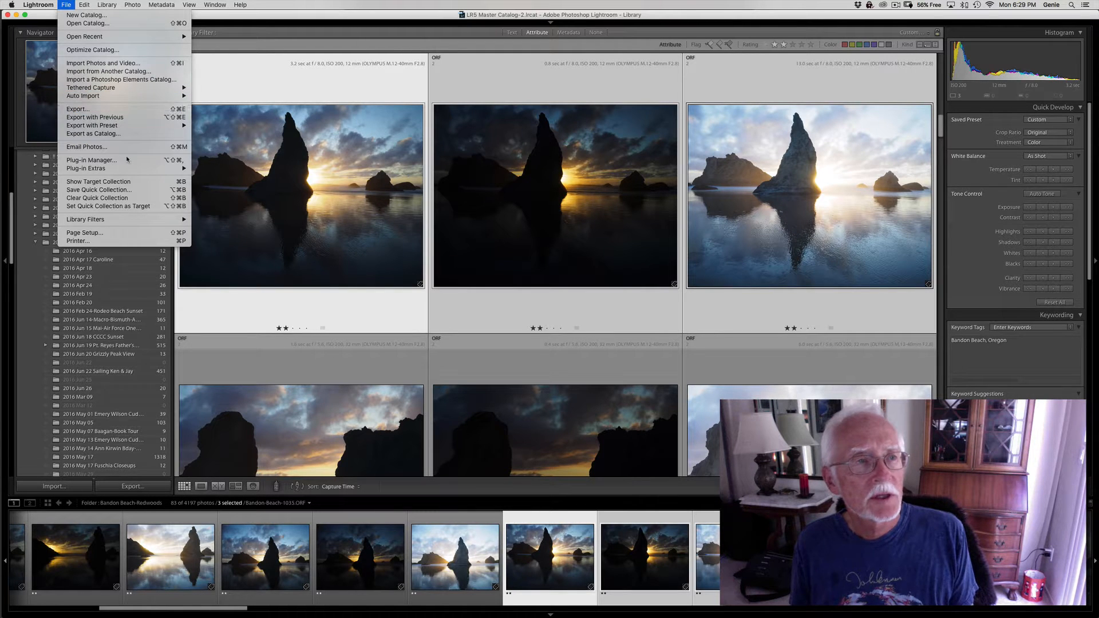
mouse_move(131, 170)
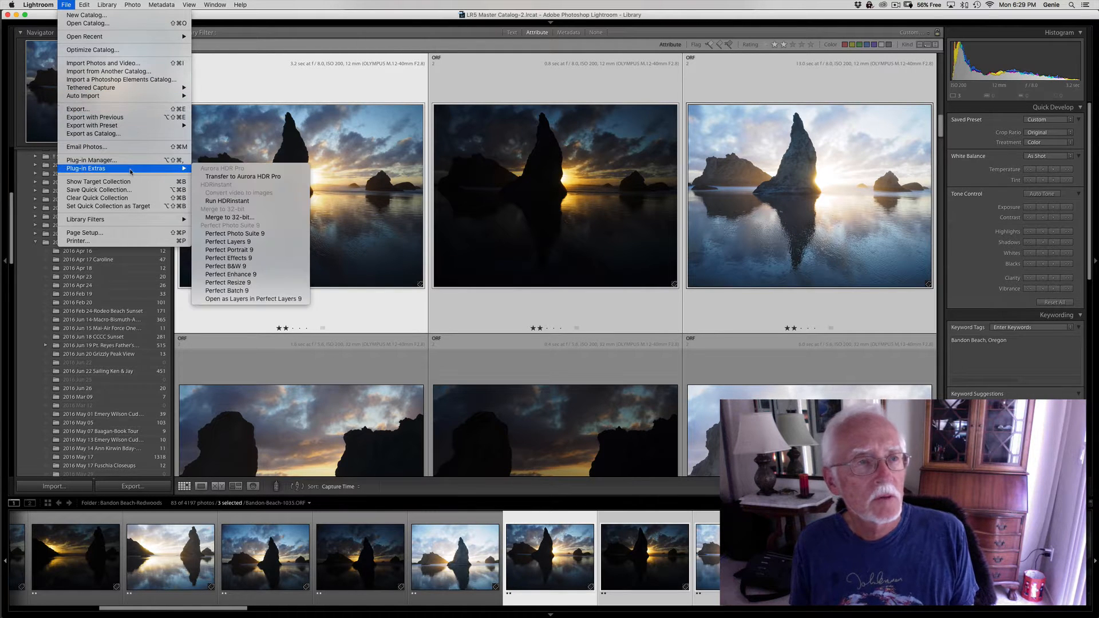
left_click(239, 177)
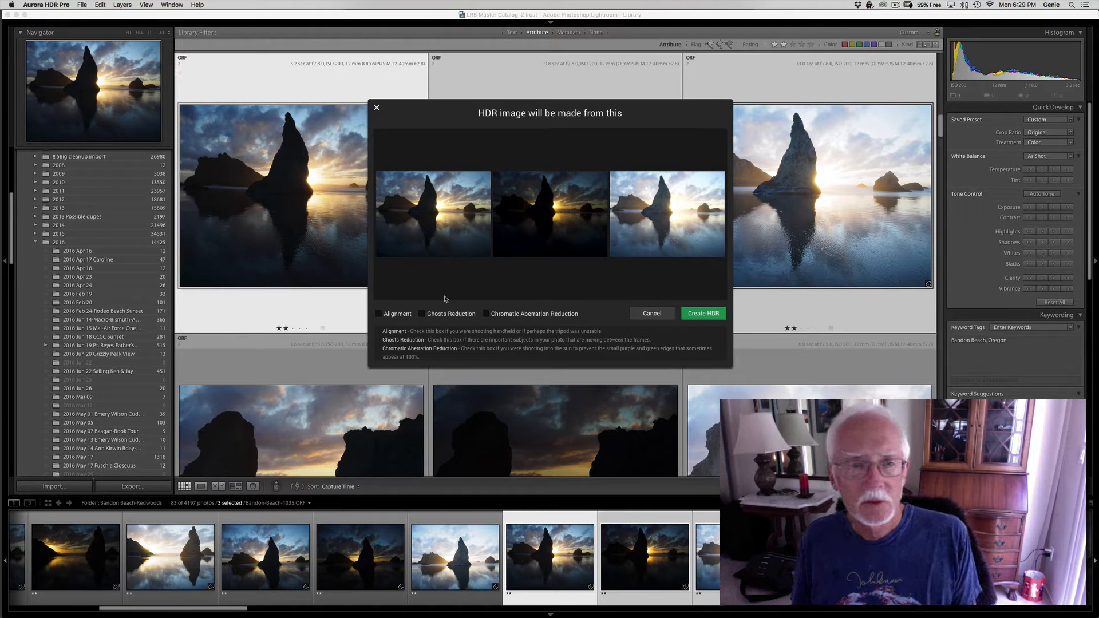
Create the HDR with Alignment and Chromatic Aberration Reduction enabled, and show the editor full screen.
left_click(378, 314)
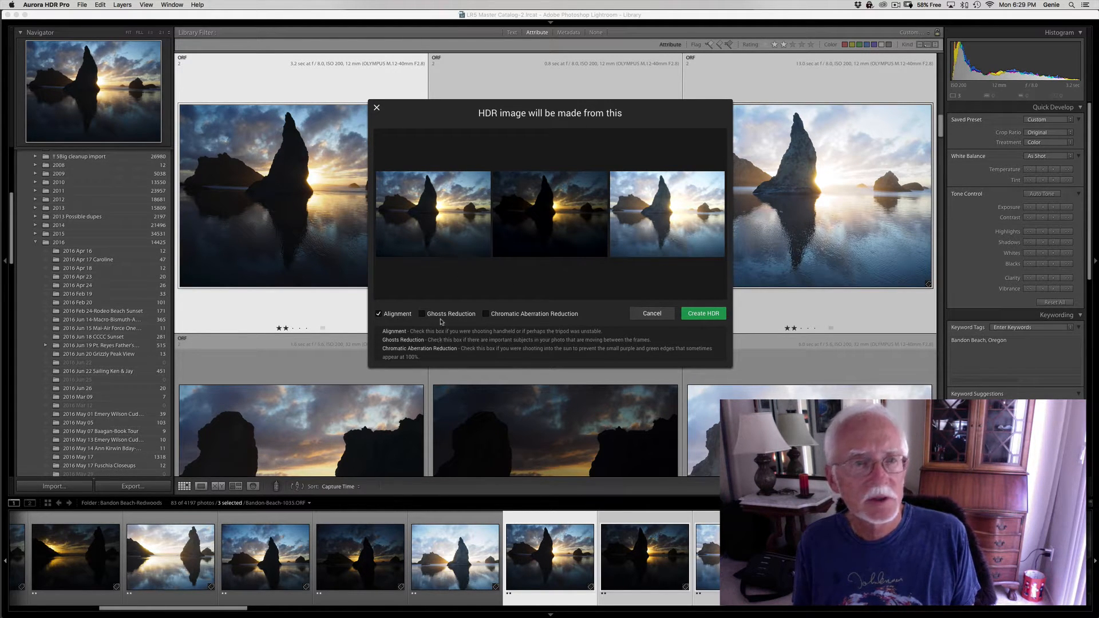
left_click(486, 314)
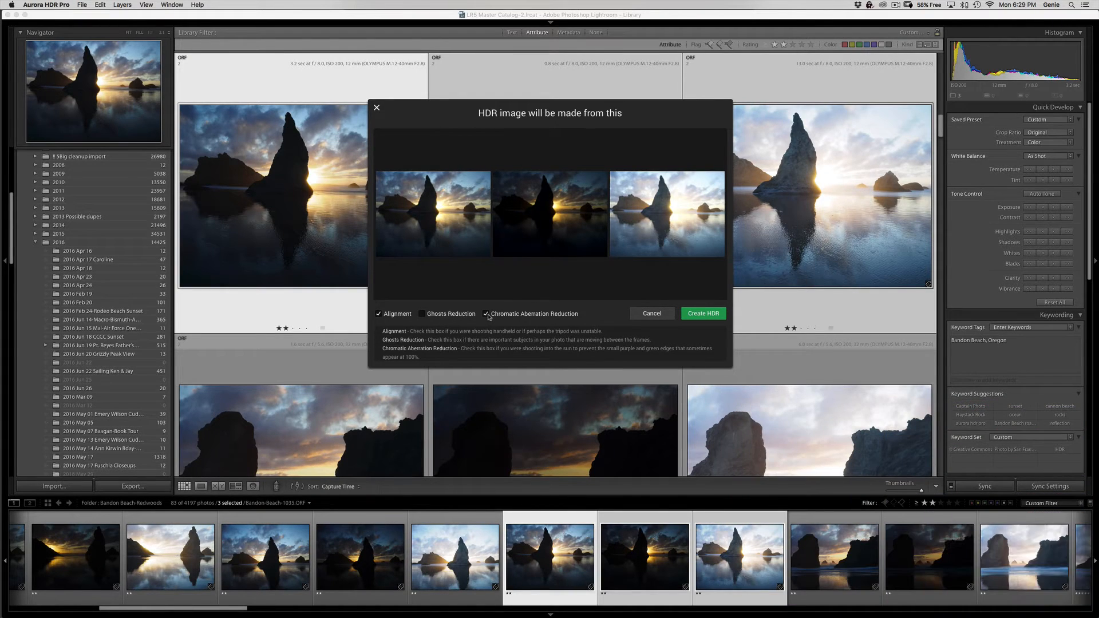
left_click(712, 316)
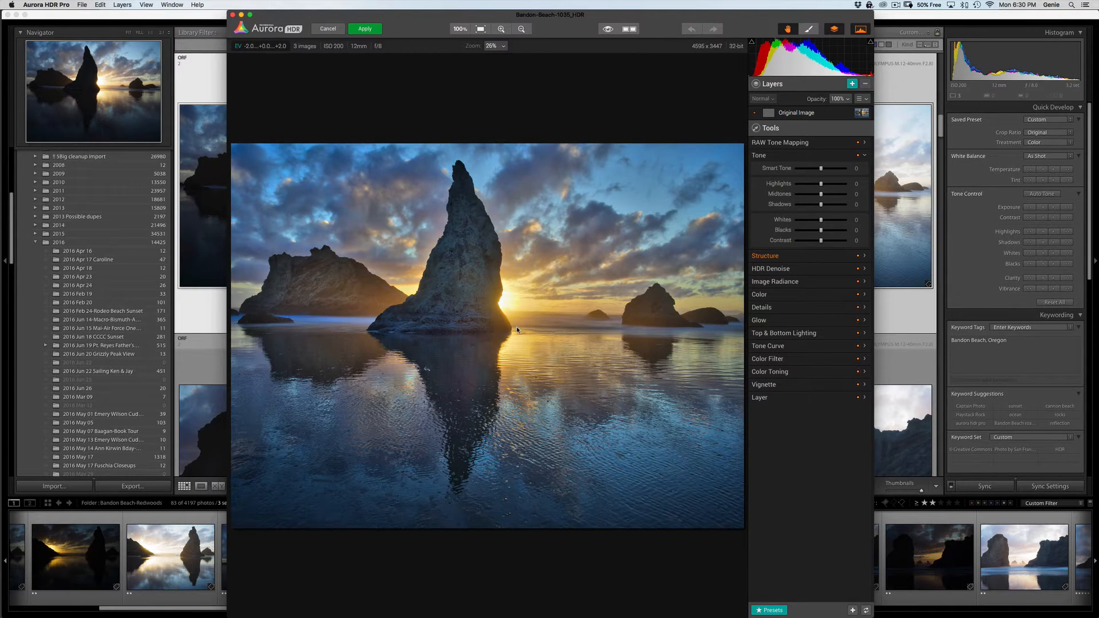
left_click(249, 15)
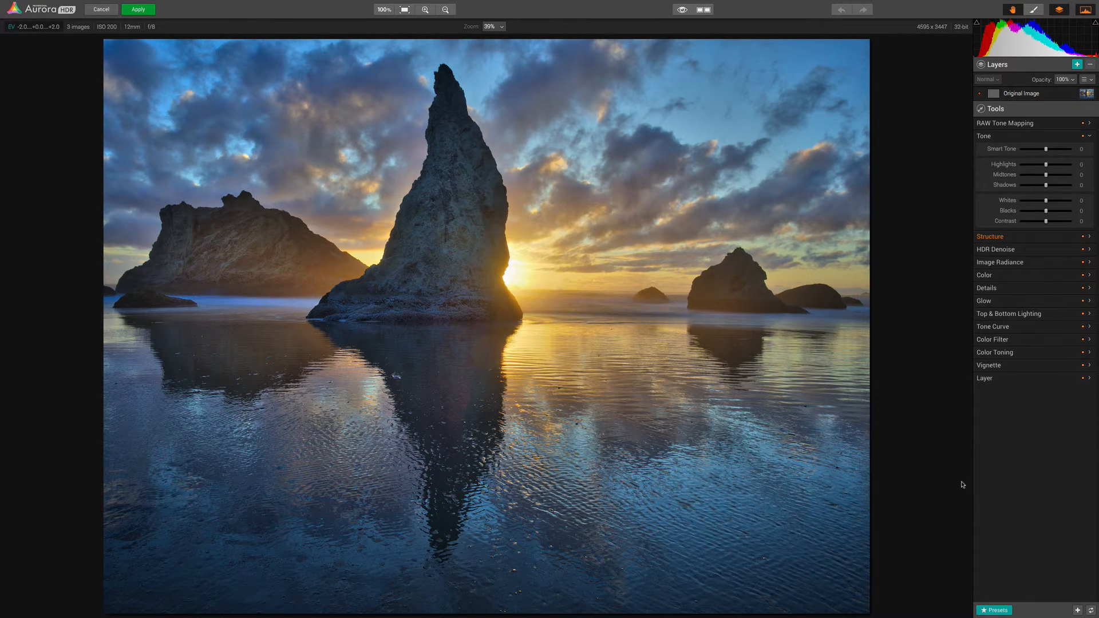
Set RAW Tone Mapping on the original image to Spectrum -87, Spot Lighting -30 and Final Touches +17.
left_click(1041, 125)
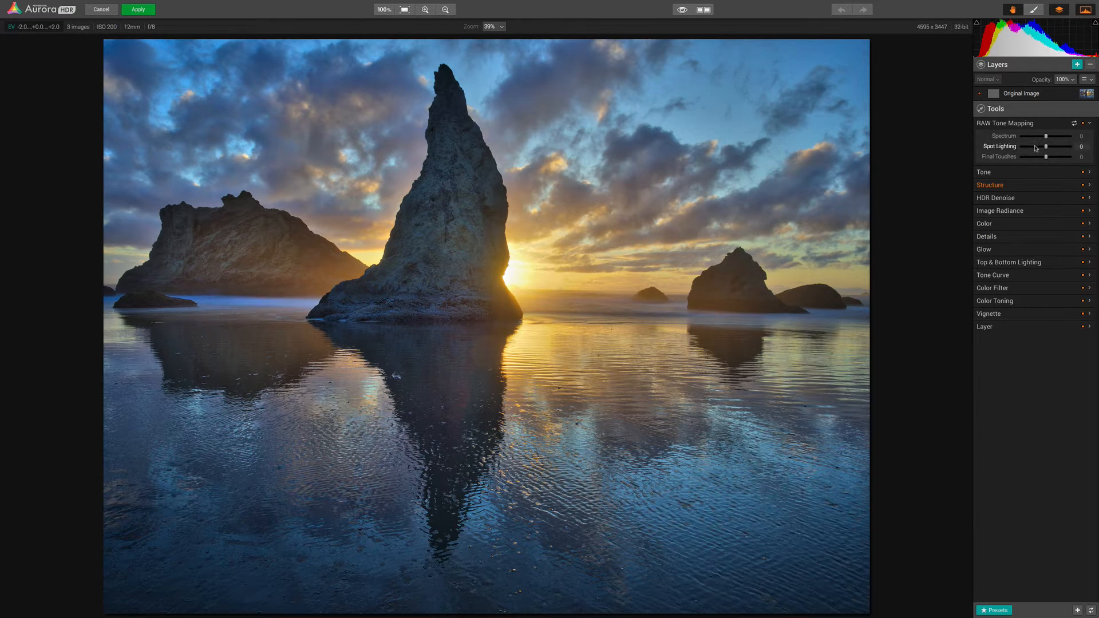
mouse_move(1045, 137)
left_mouse_down()
mouse_move(1021, 137)
mouse_move(1029, 147)
mouse_move(1019, 148)
mouse_move(1042, 158)
left_mouse_up()
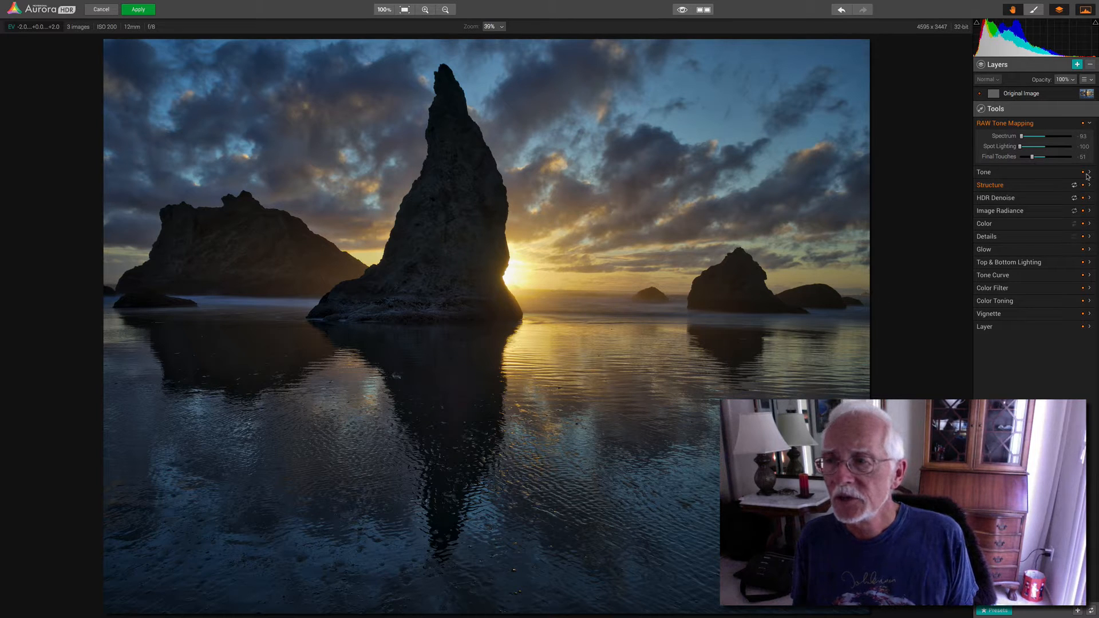
left_click_drag(1031, 157, 1018, 159)
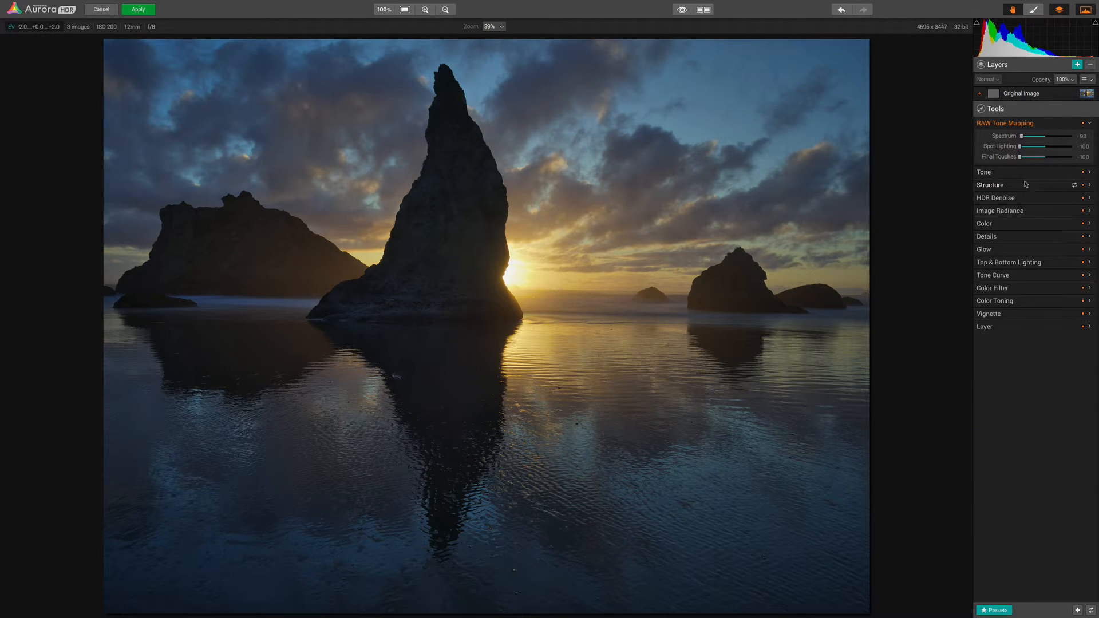
left_click_drag(1020, 136, 1015, 137)
left_click_drag(1020, 137, 1023, 139)
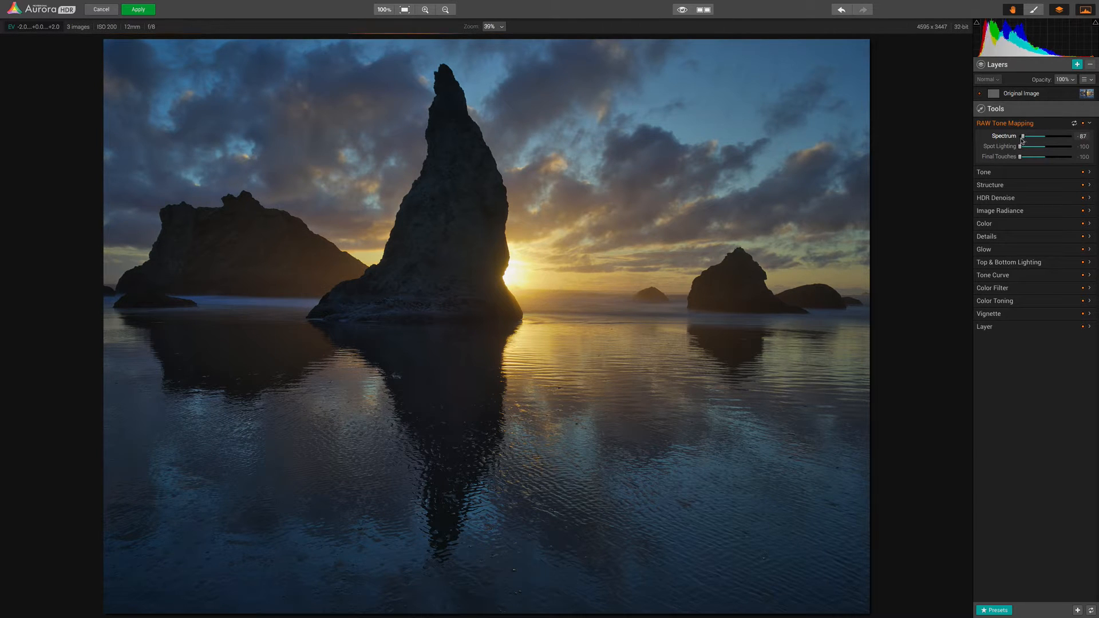
left_click_drag(1025, 149, 1060, 156)
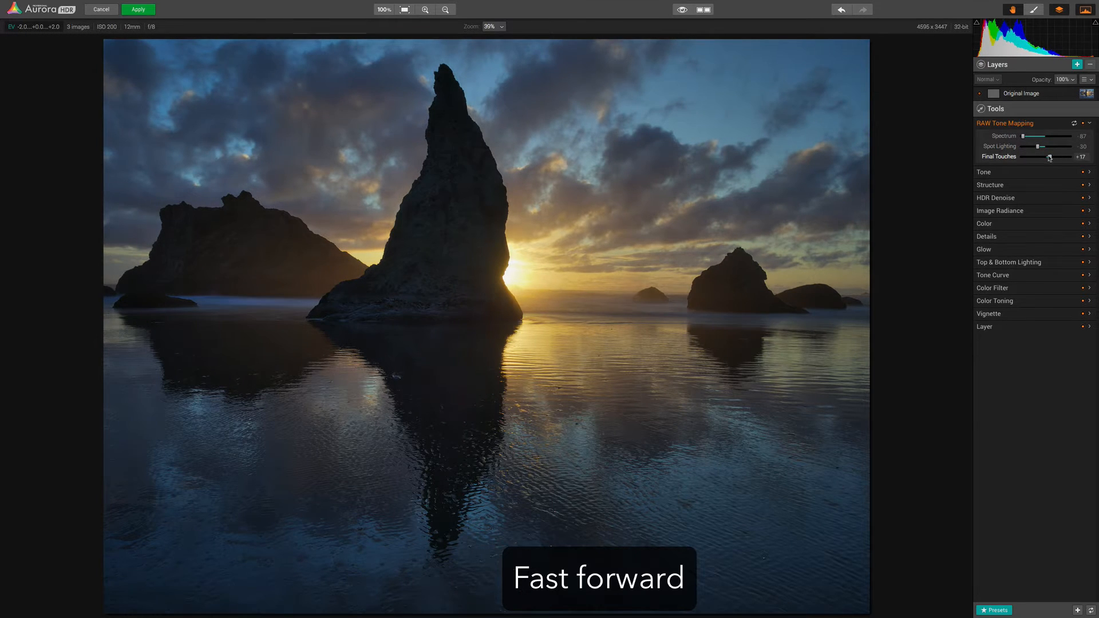
Adjust the original image's Tone to Highlights +1, Shadows +11 and Blacks +25.
left_click(1013, 172)
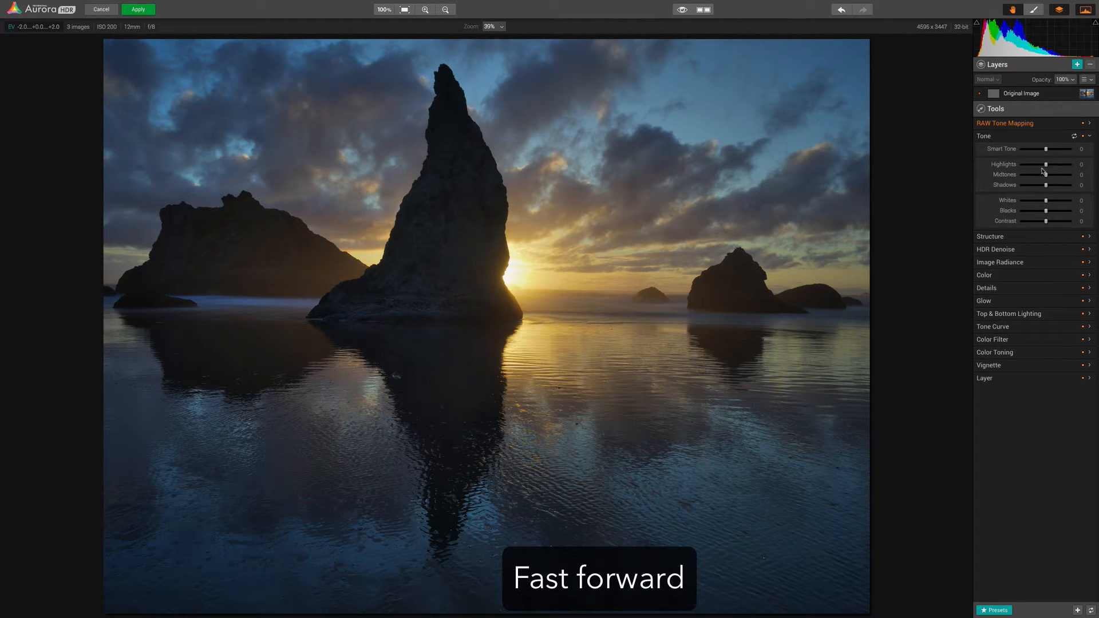
left_click_drag(1045, 165, 1054, 165)
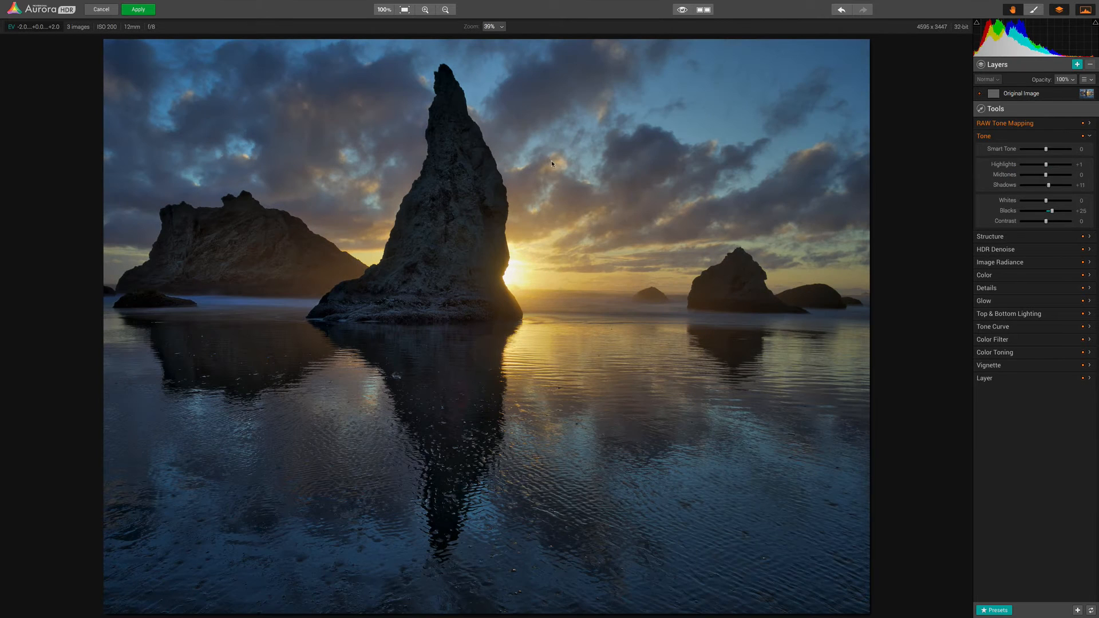
right_click(1066, 91)
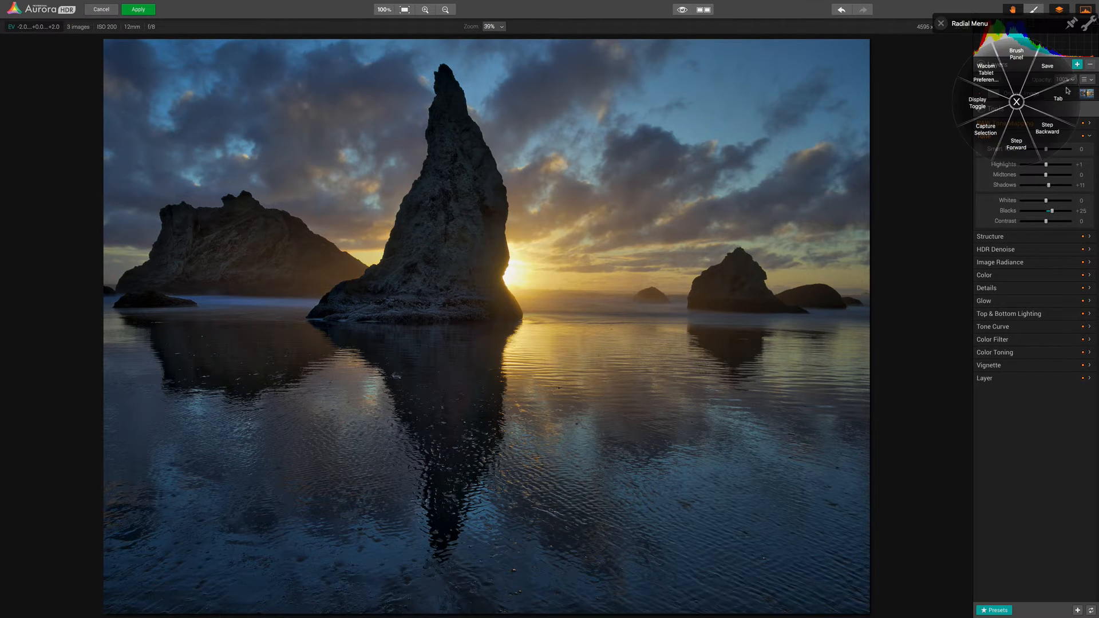
left_click(1019, 104)
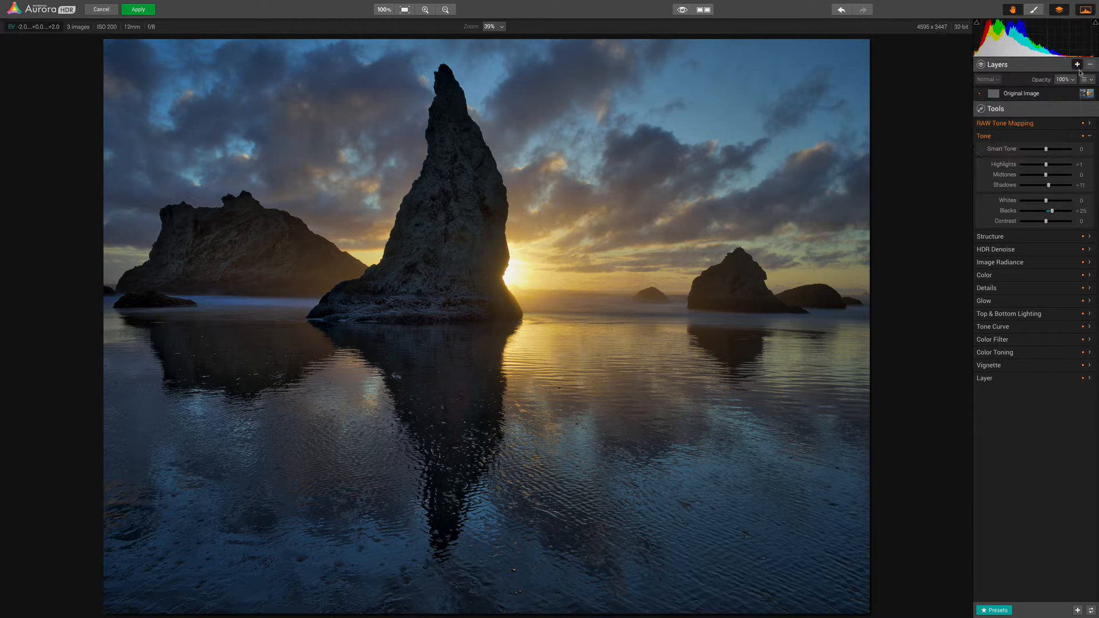
Add a layer with Structure settings of HDR Look Amount +24, Softness +78, Boost +56 and HDR Detail Amount +9.
left_click(1077, 66)
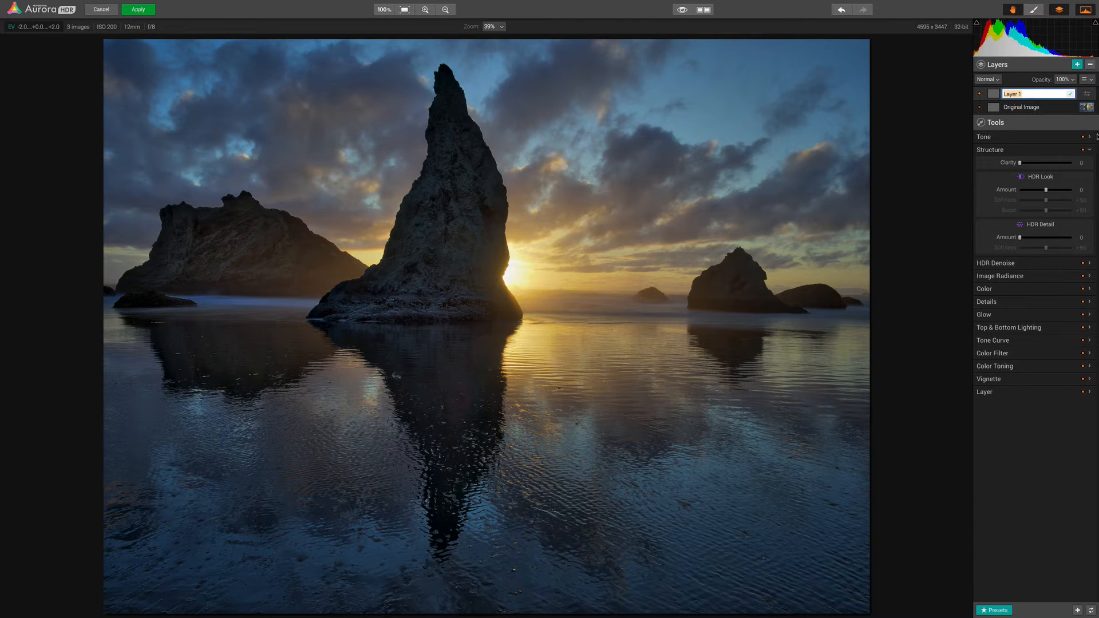
key("Return")
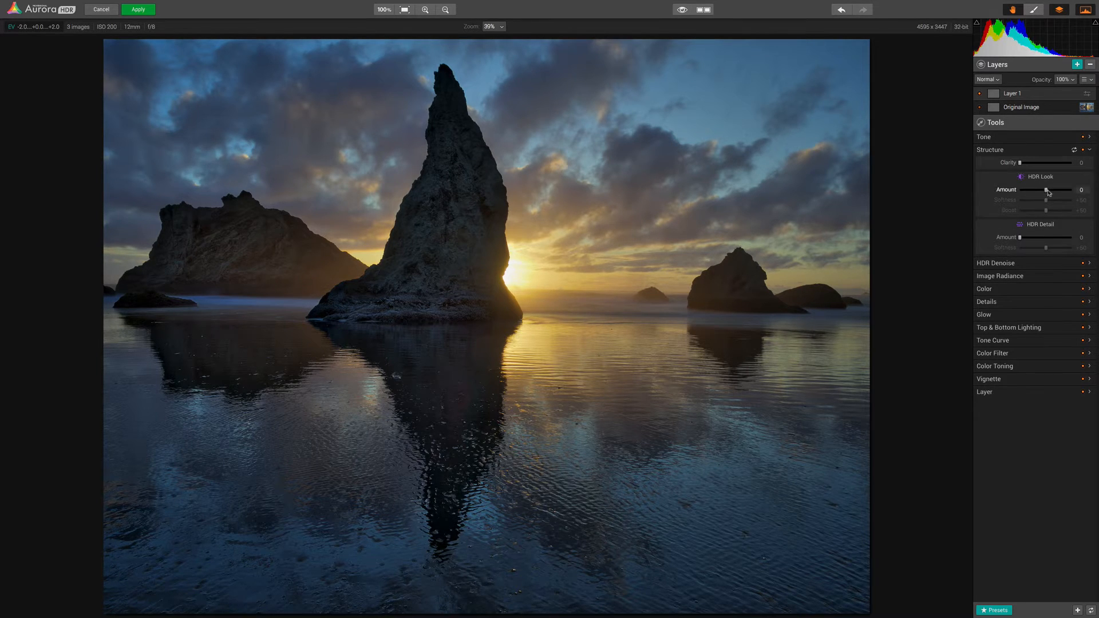
left_click_drag(1049, 194, 1054, 193)
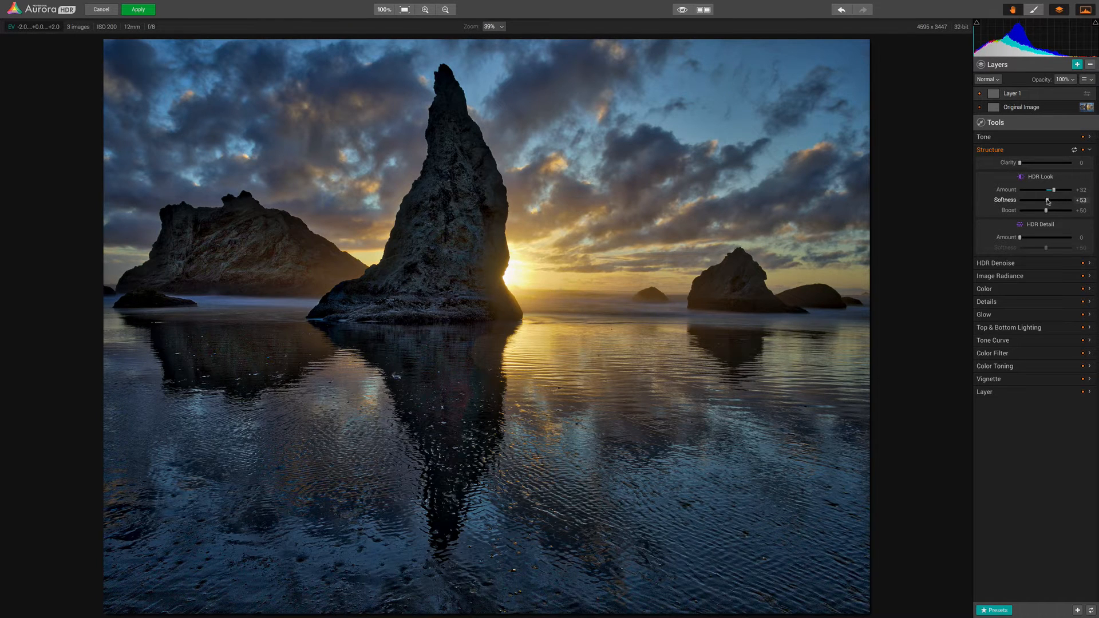
left_click_drag(1047, 199, 1054, 200)
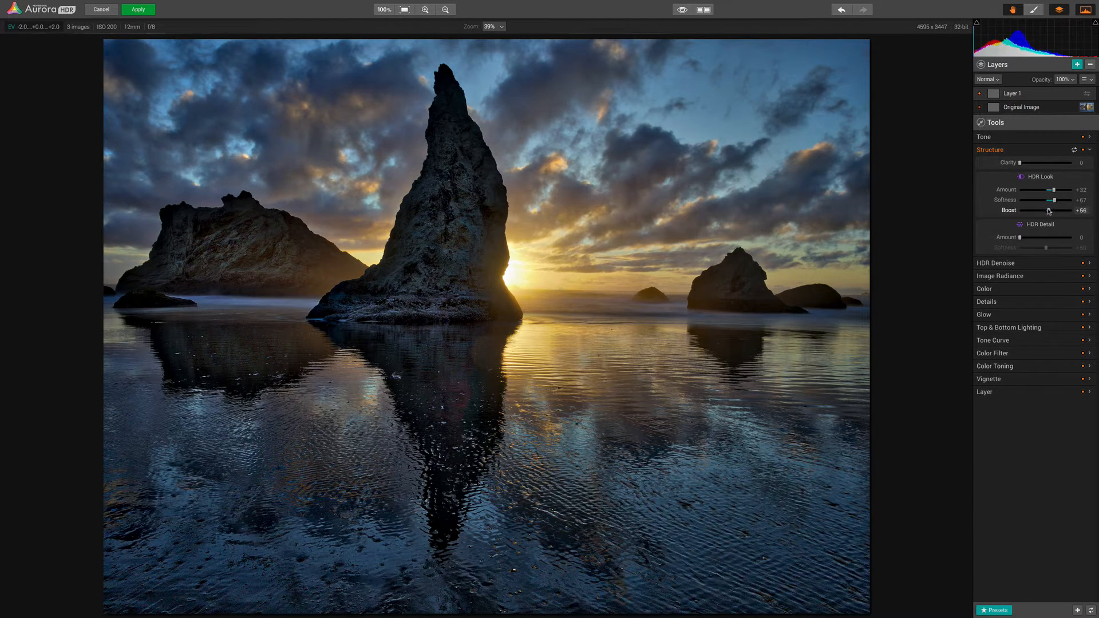
left_click_drag(1019, 237, 1023, 238)
mouse_move(1049, 192)
left_mouse_down()
mouse_move(1061, 200)
mouse_move(1051, 190)
left_mouse_up()
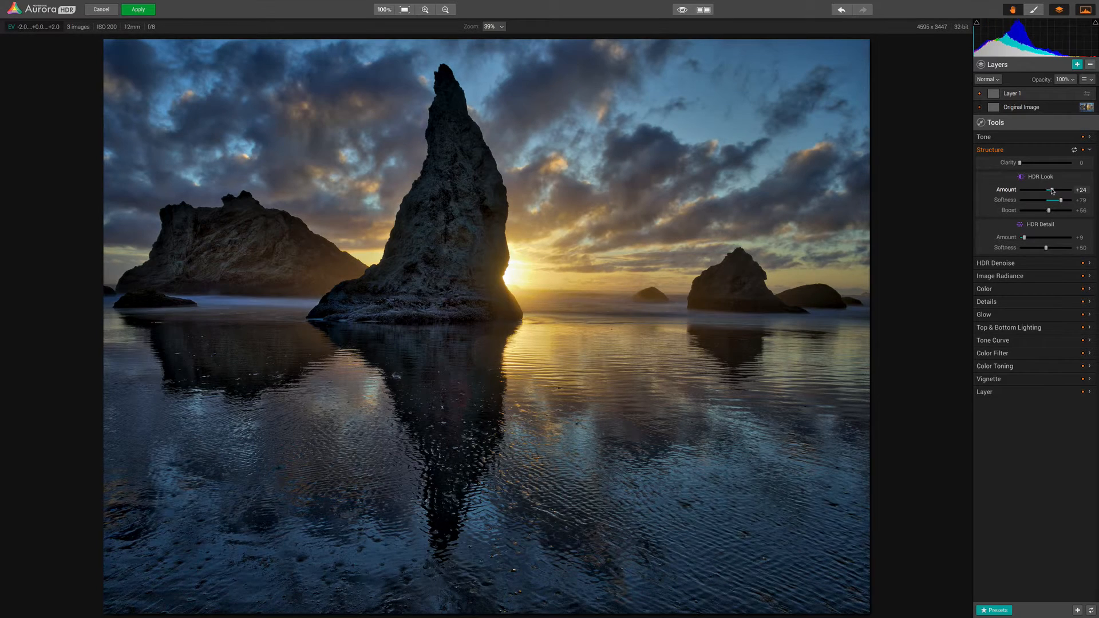
left_click_drag(1061, 201, 1060, 200)
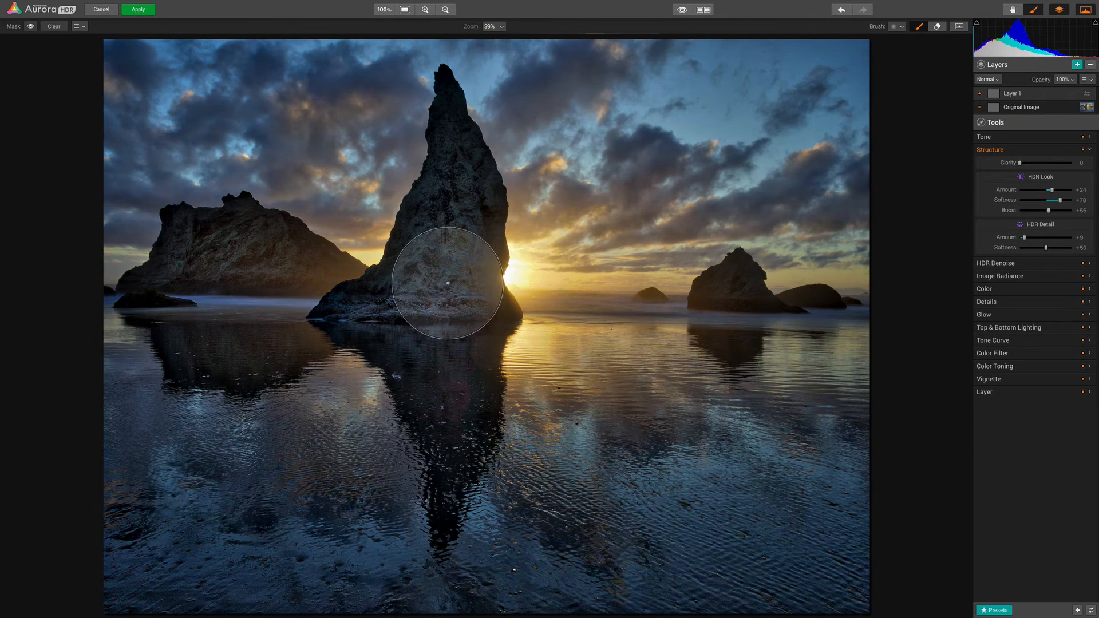
Shrink the mask brush and paint the first added layer's structure effect onto the tall central sea stack.
key("bracketleft")
key("bracketleft")
key("bracketleft")
key("bracketleft")
key("bracketleft")
key("bracketleft")
key("bracketleft")
key("bracketleft")
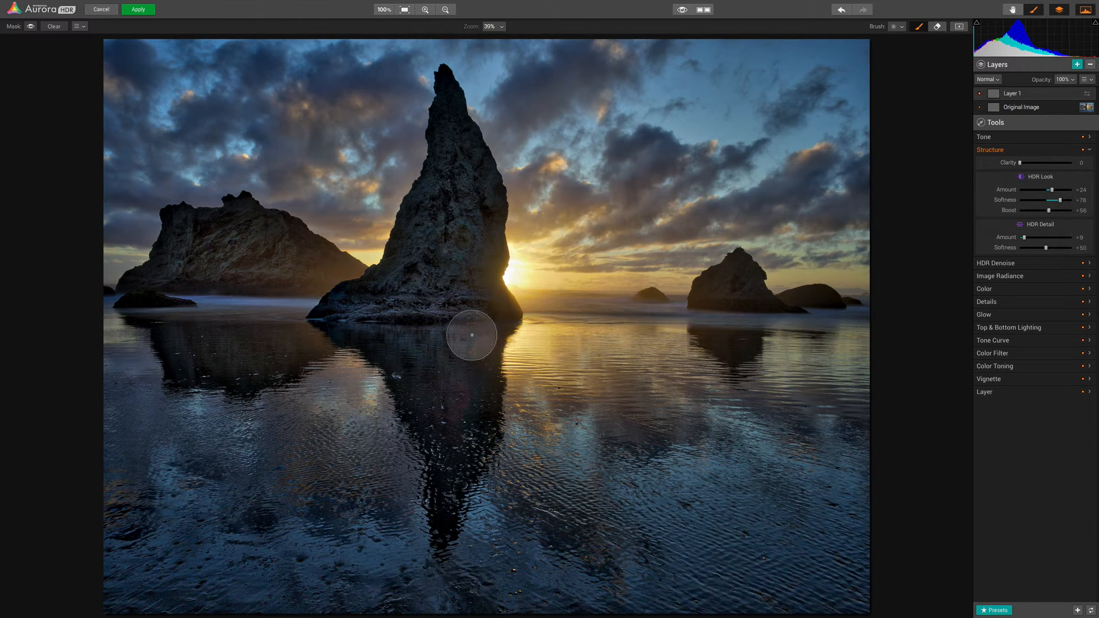
mouse_move(463, 307)
left_mouse_down()
mouse_move(454, 265)
mouse_move(479, 302)
mouse_move(463, 266)
mouse_move(467, 225)
left_mouse_up()
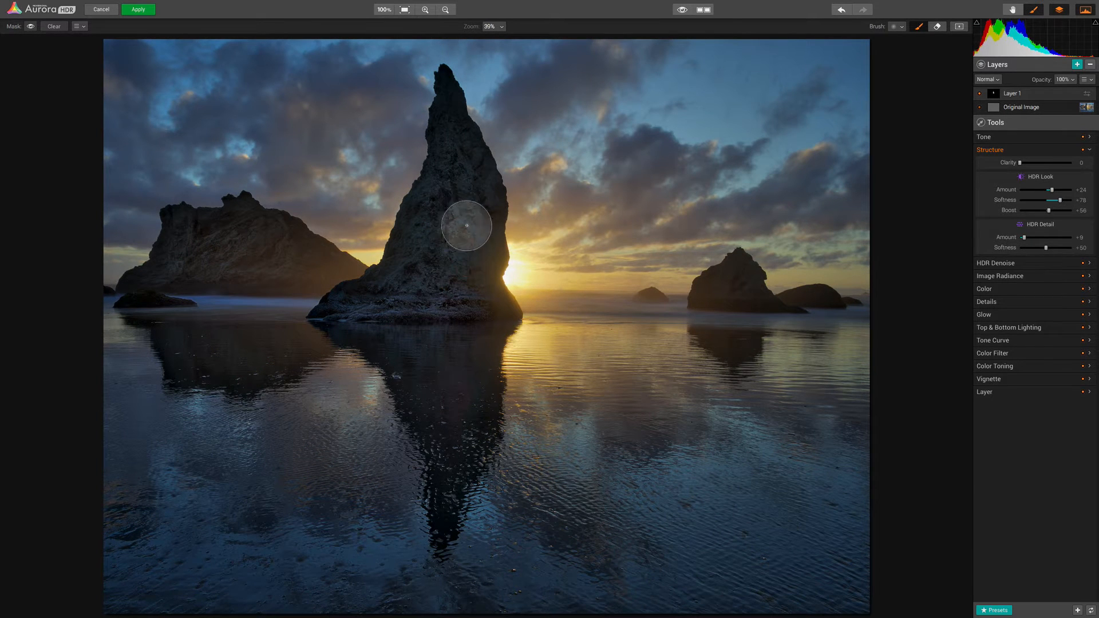
right_click(430, 257)
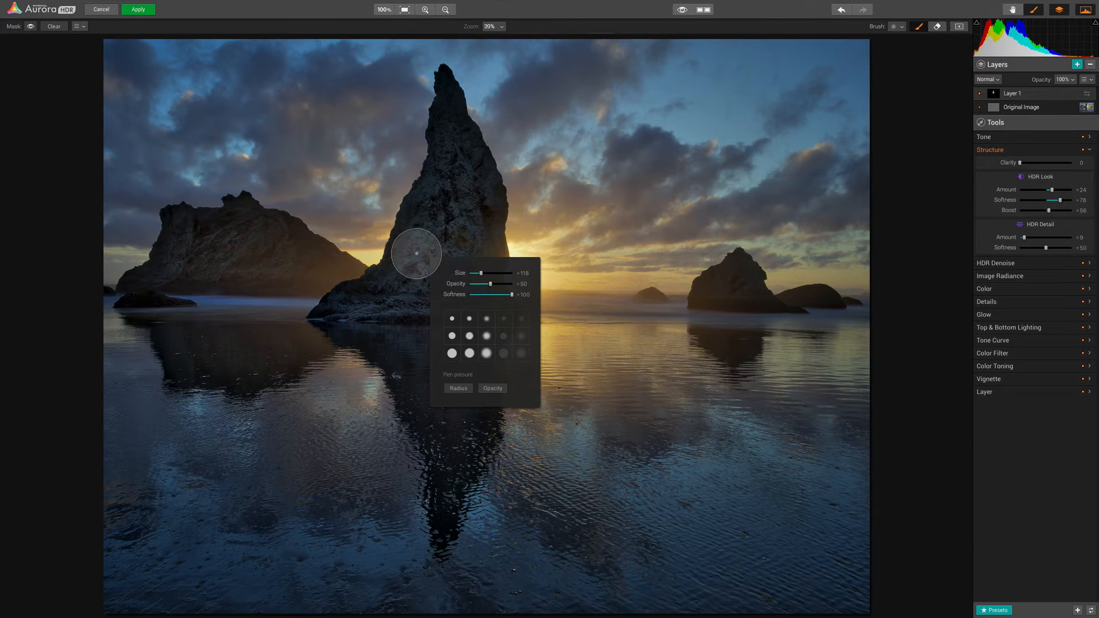
mouse_move(416, 253)
left_mouse_down()
mouse_move(361, 304)
mouse_move(392, 295)
mouse_move(331, 310)
mouse_move(398, 252)
mouse_move(456, 156)
mouse_move(412, 236)
mouse_move(444, 87)
mouse_move(457, 154)
mouse_move(454, 143)
mouse_move(471, 162)
mouse_move(470, 151)
mouse_move(488, 191)
mouse_move(483, 230)
mouse_move(467, 228)
mouse_move(495, 303)
mouse_move(462, 267)
mouse_move(436, 267)
mouse_move(412, 285)
left_mouse_up()
Reduce the brush size further and paint the structure effect onto the rocks on either side of the sea stack.
key("bracketleft")
key("bracketleft")
key("bracketleft")
key("bracketleft")
key("bracketleft")
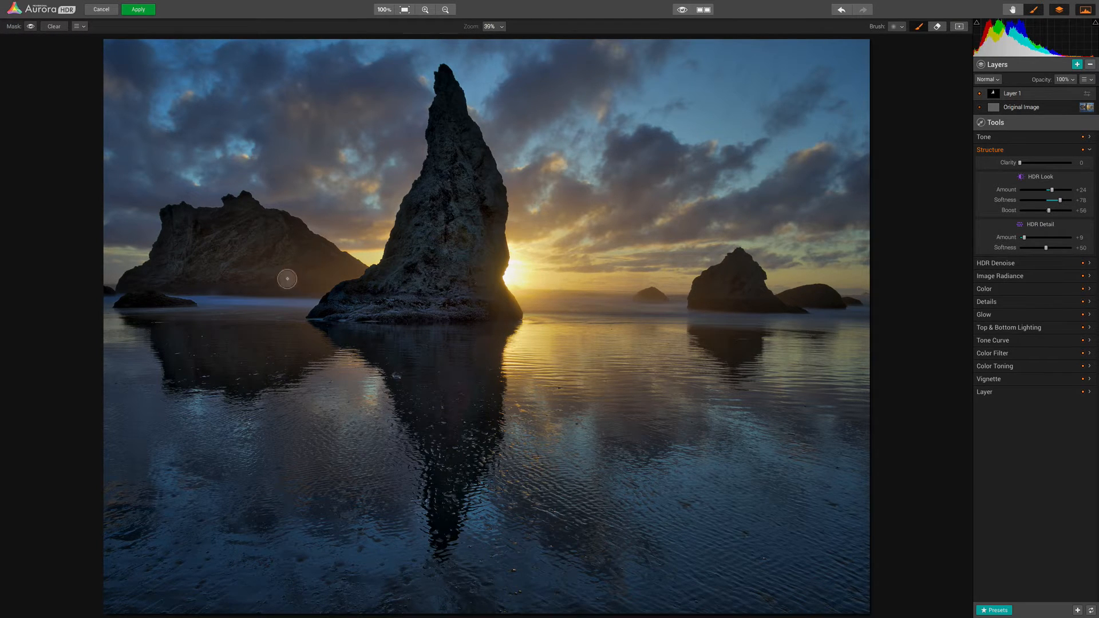
mouse_move(287, 278)
left_mouse_down()
mouse_move(236, 257)
mouse_move(180, 255)
mouse_move(297, 260)
mouse_move(212, 235)
mouse_move(307, 252)
mouse_move(224, 264)
mouse_move(285, 269)
mouse_move(306, 255)
mouse_move(292, 247)
mouse_move(188, 262)
mouse_move(186, 238)
left_mouse_up()
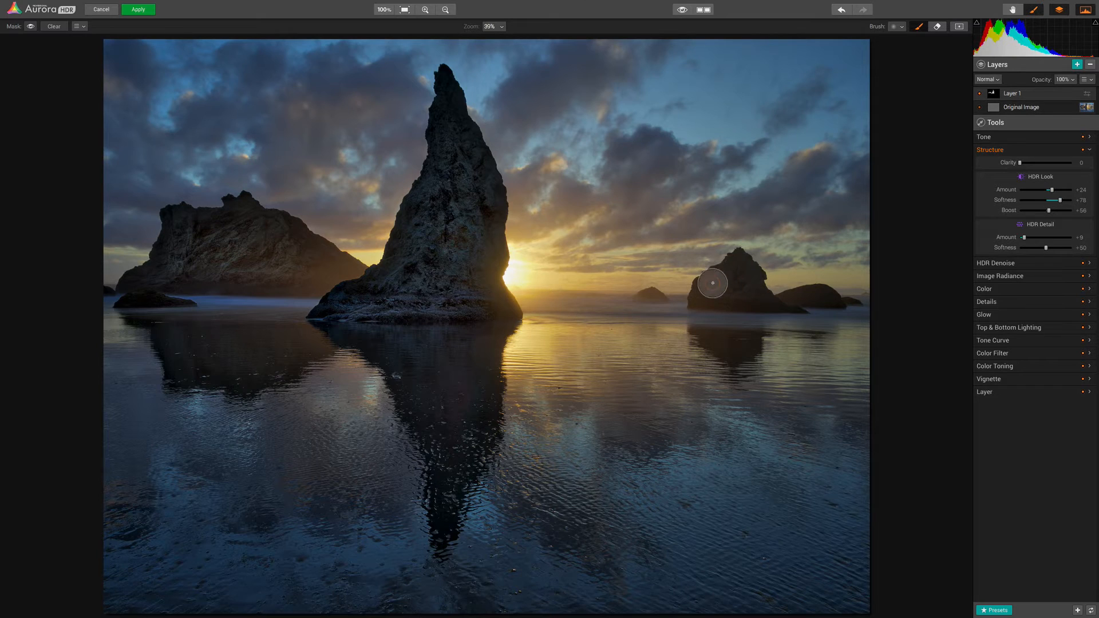
mouse_move(712, 283)
left_mouse_down()
mouse_move(752, 287)
mouse_move(726, 284)
mouse_move(742, 275)
mouse_move(746, 286)
mouse_move(733, 277)
mouse_move(736, 355)
mouse_move(727, 280)
left_mouse_up()
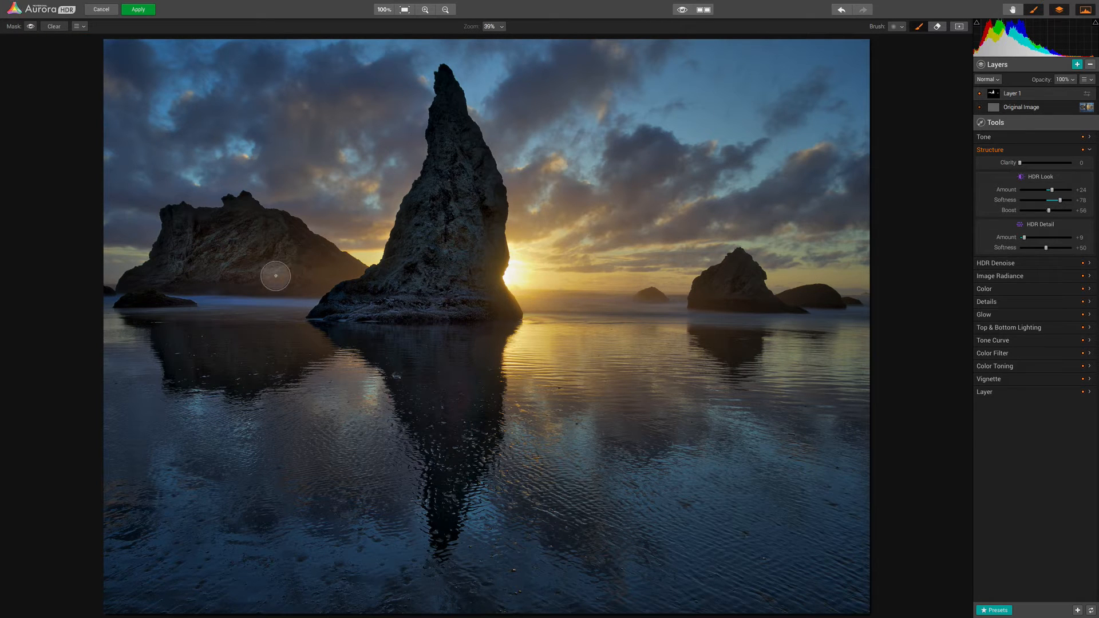
Add a second layer with Structure Clarity +32, HDR Look Amount +11, Softness +98 and Boost +96, and compare it on and off.
left_click(1076, 64)
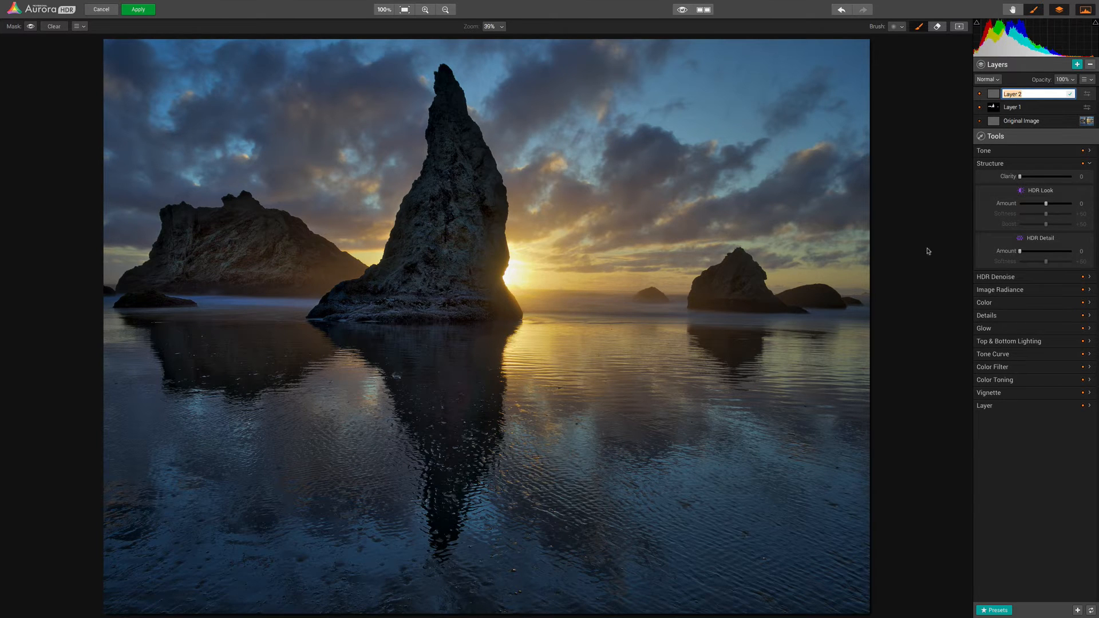
left_click_drag(1020, 178, 1071, 203)
mouse_move(1047, 215)
left_mouse_down()
mouse_move(1071, 216)
mouse_move(1070, 225)
mouse_move(1048, 204)
left_mouse_up()
left_click(1036, 177)
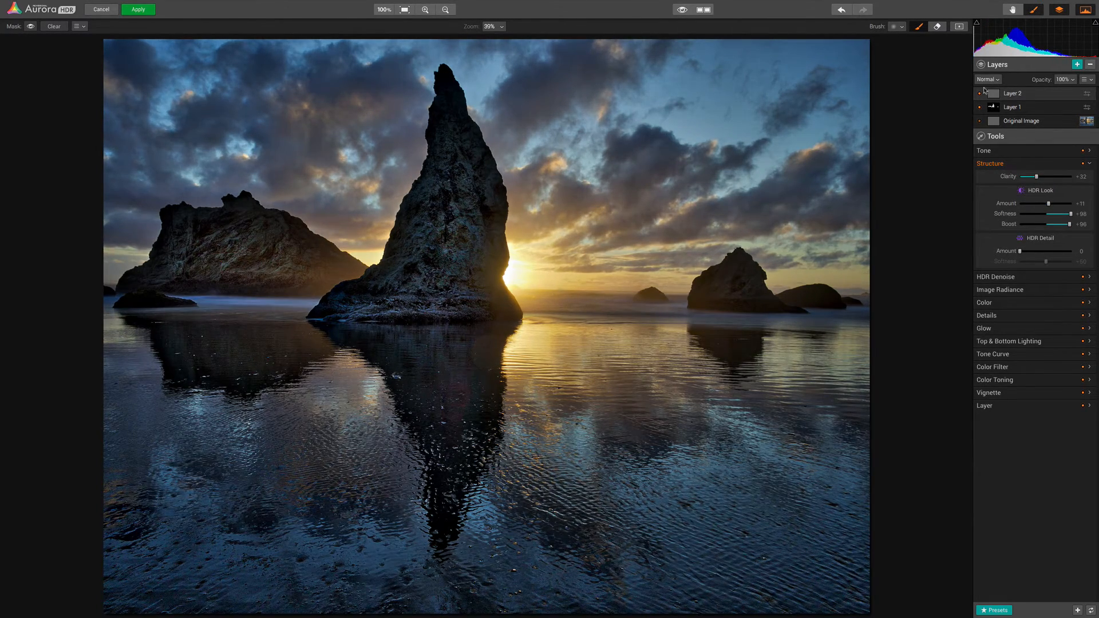
left_click(979, 93)
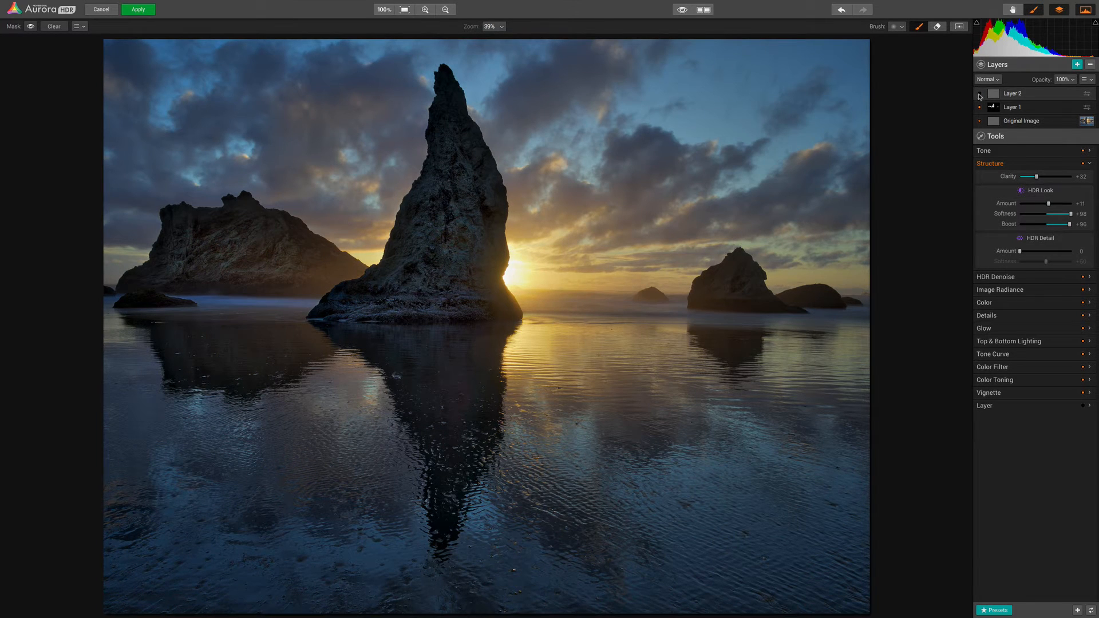
left_click(979, 94)
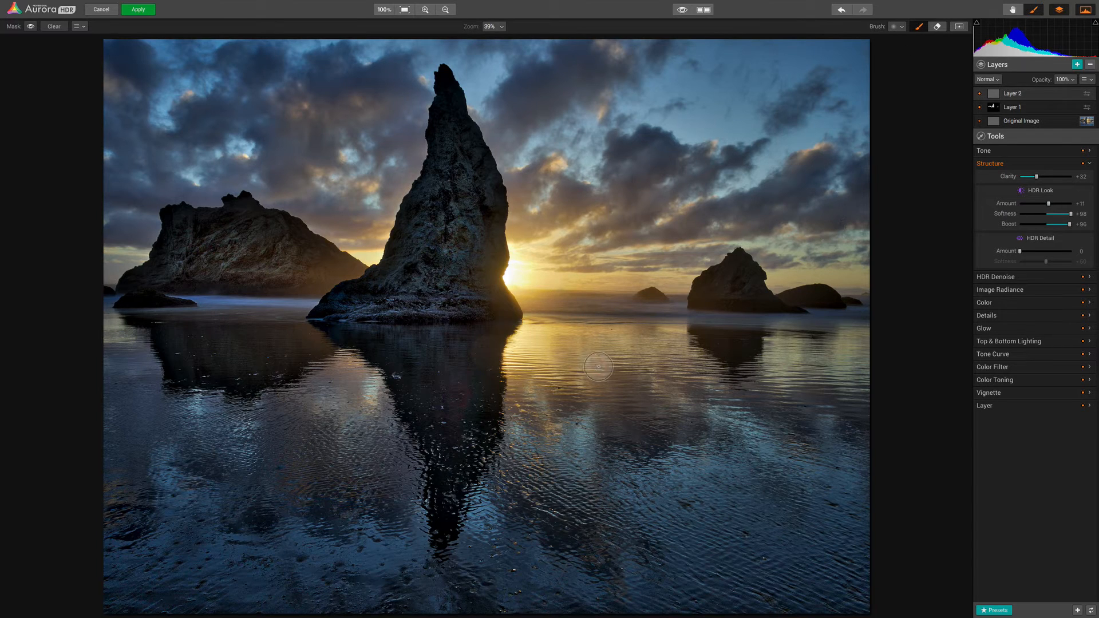
Enlarge the mask brush and paint the second added layer's structure effect over the water and rock reflections.
key("bracketright")
key("bracketright")
key("bracketright")
key("bracketright")
key("bracketright")
key("bracketright")
key("bracketright")
key("bracketright")
key("bracketright")
key("bracketright")
mouse_move(581, 373)
left_mouse_down()
mouse_move(602, 386)
mouse_move(518, 414)
mouse_move(448, 422)
mouse_move(489, 400)
mouse_move(615, 394)
mouse_move(523, 377)
mouse_move(632, 380)
mouse_move(610, 381)
mouse_move(648, 397)
mouse_move(633, 424)
mouse_move(584, 431)
mouse_move(615, 436)
mouse_move(585, 488)
mouse_move(578, 482)
mouse_move(677, 408)
mouse_move(850, 364)
mouse_move(820, 361)
mouse_move(707, 441)
mouse_move(696, 496)
mouse_move(822, 470)
mouse_move(491, 458)
mouse_move(571, 375)
mouse_move(338, 407)
mouse_move(359, 399)
mouse_move(327, 440)
mouse_move(232, 463)
mouse_move(233, 452)
mouse_move(170, 428)
mouse_move(124, 393)
mouse_move(107, 354)
mouse_move(134, 332)
mouse_move(248, 465)
mouse_move(381, 457)
mouse_move(333, 475)
mouse_move(200, 439)
mouse_move(142, 495)
mouse_move(131, 450)
mouse_move(333, 492)
mouse_move(319, 423)
mouse_move(163, 456)
mouse_move(352, 441)
mouse_move(141, 477)
mouse_move(580, 438)
mouse_move(434, 475)
left_mouse_up()
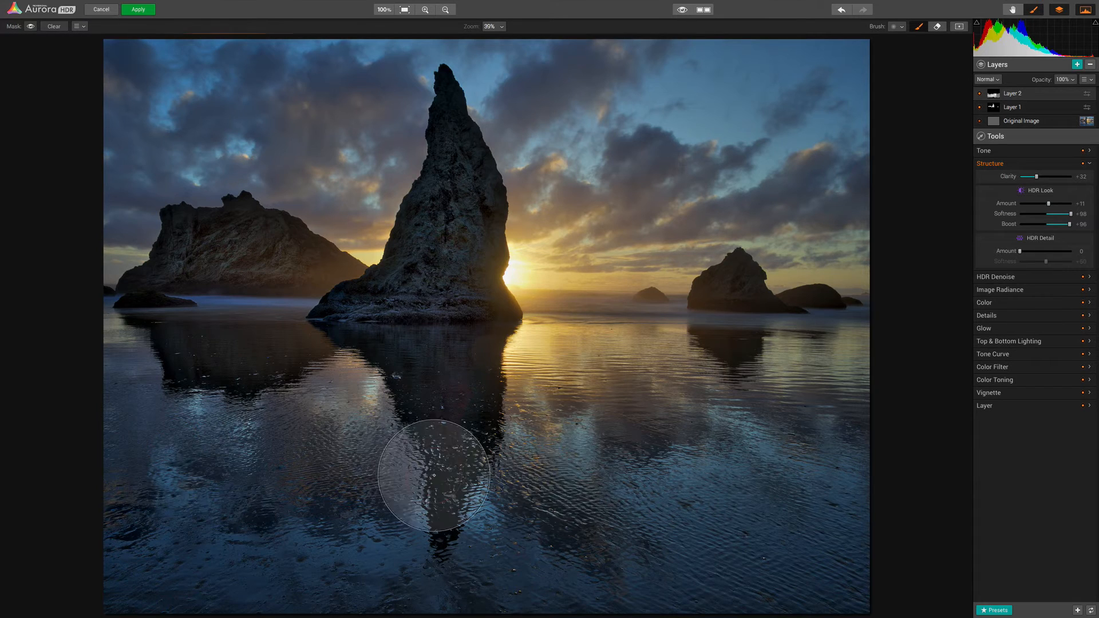
mouse_move(546, 388)
left_mouse_down()
mouse_move(577, 380)
mouse_move(667, 397)
mouse_move(701, 425)
mouse_move(576, 539)
mouse_move(859, 380)
mouse_move(655, 451)
mouse_move(651, 591)
left_mouse_up()
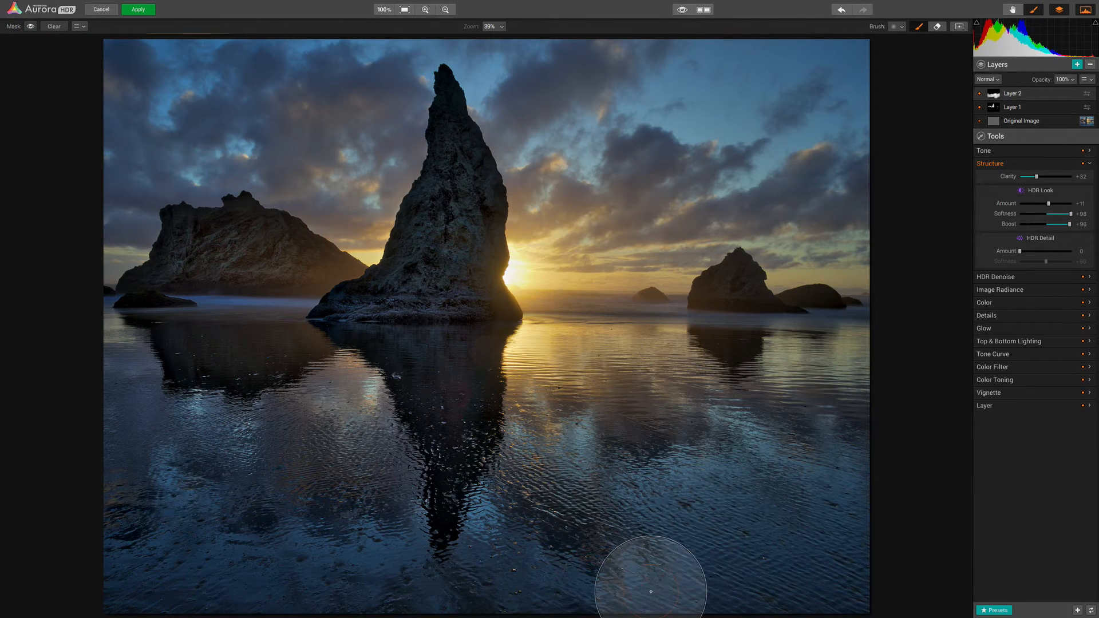
Enlarge the brush further and extend the second layer's mask across the lower foreground water to the image's left edge.
key("]")
key("]")
key("]")
key("]")
key("]")
mouse_move(154, 601)
left_mouse_down()
mouse_move(781, 590)
mouse_move(332, 585)
mouse_move(428, 572)
mouse_move(870, 568)
mouse_move(657, 543)
mouse_move(788, 534)
mouse_move(931, 297)
mouse_move(814, 494)
mouse_move(787, 577)
mouse_move(177, 576)
mouse_move(369, 573)
mouse_move(360, 569)
mouse_move(368, 586)
mouse_move(340, 592)
mouse_move(373, 556)
mouse_move(412, 540)
mouse_move(405, 554)
mouse_move(305, 581)
mouse_move(149, 547)
mouse_move(126, 530)
mouse_move(179, 521)
mouse_move(151, 545)
mouse_move(649, 459)
mouse_move(707, 506)
mouse_move(147, 527)
mouse_move(78, 575)
left_mouse_up()
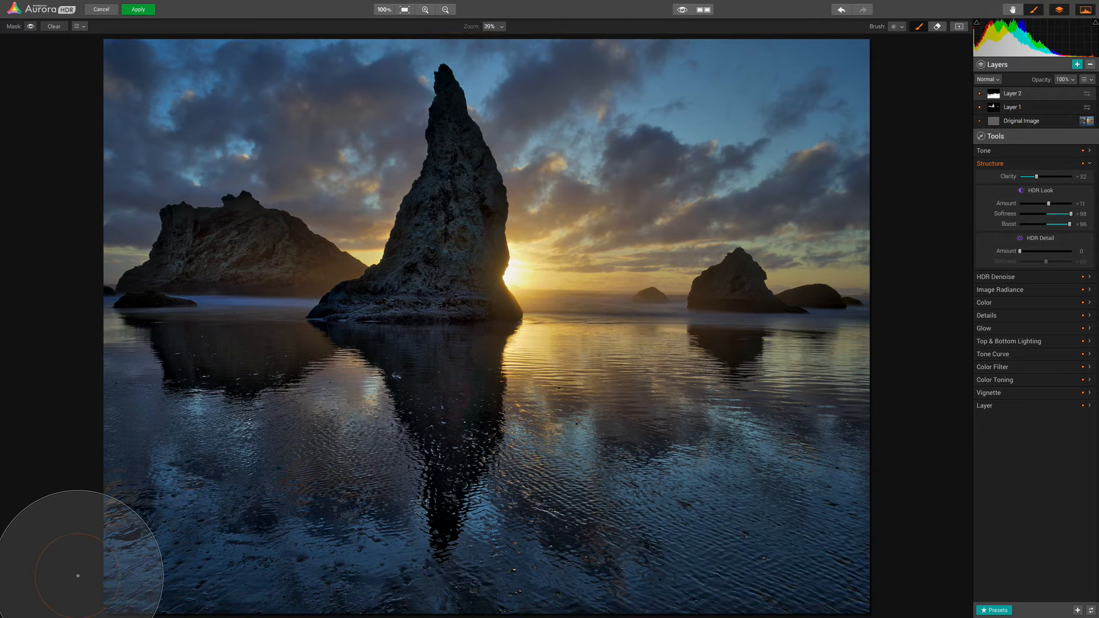
Finish painting the second layer's structure mask across the lower water to the image's right edge and add a third layer.
mouse_move(78, 575)
left_mouse_down()
mouse_move(938, 495)
mouse_move(930, 535)
left_mouse_up()
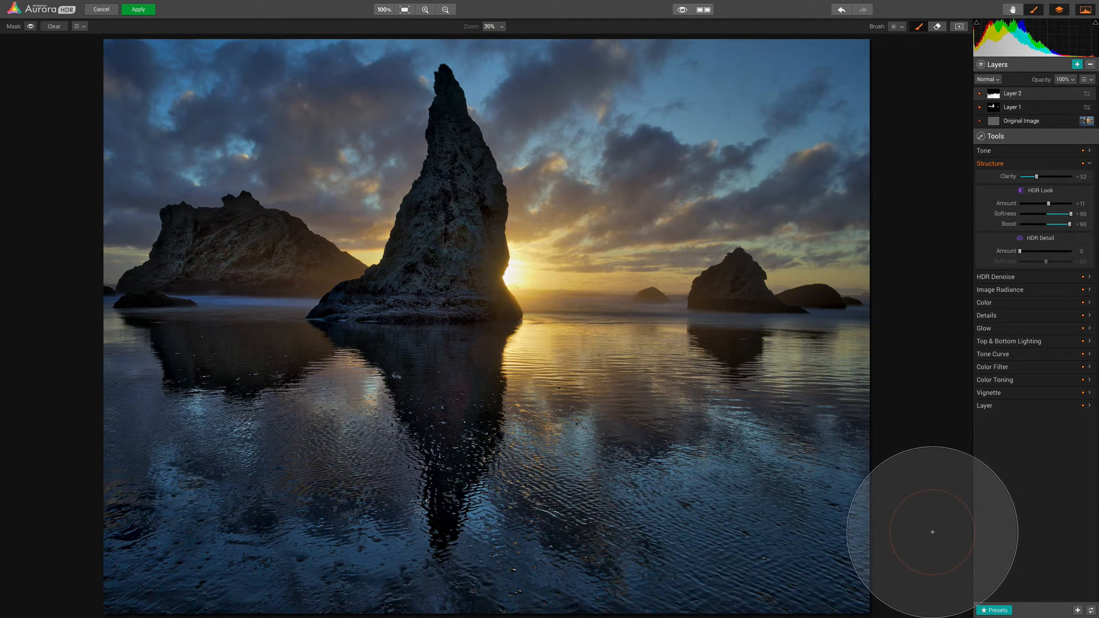
left_click(1077, 64)
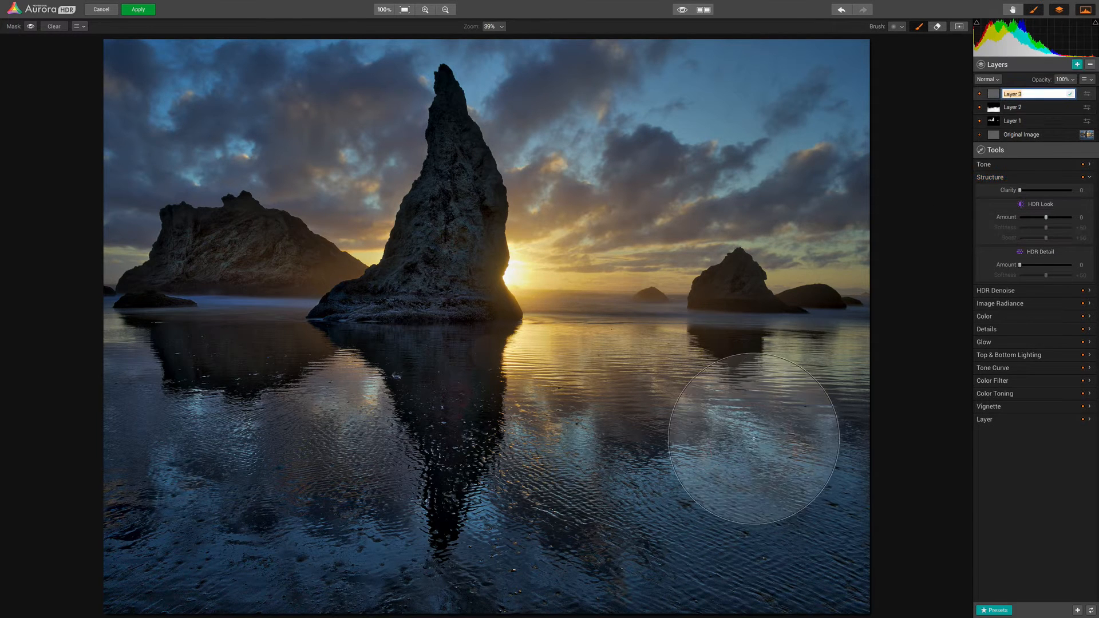
Try HDR Frame 0 (EV -2.0) as the third layer's source image.
left_click(1091, 81)
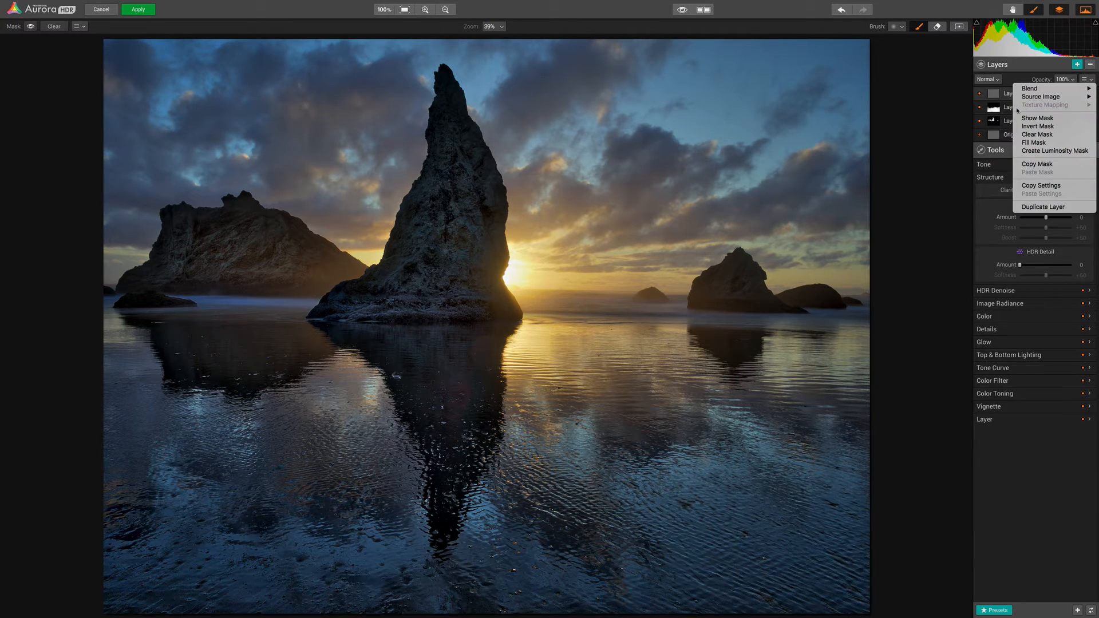
mouse_move(1030, 97)
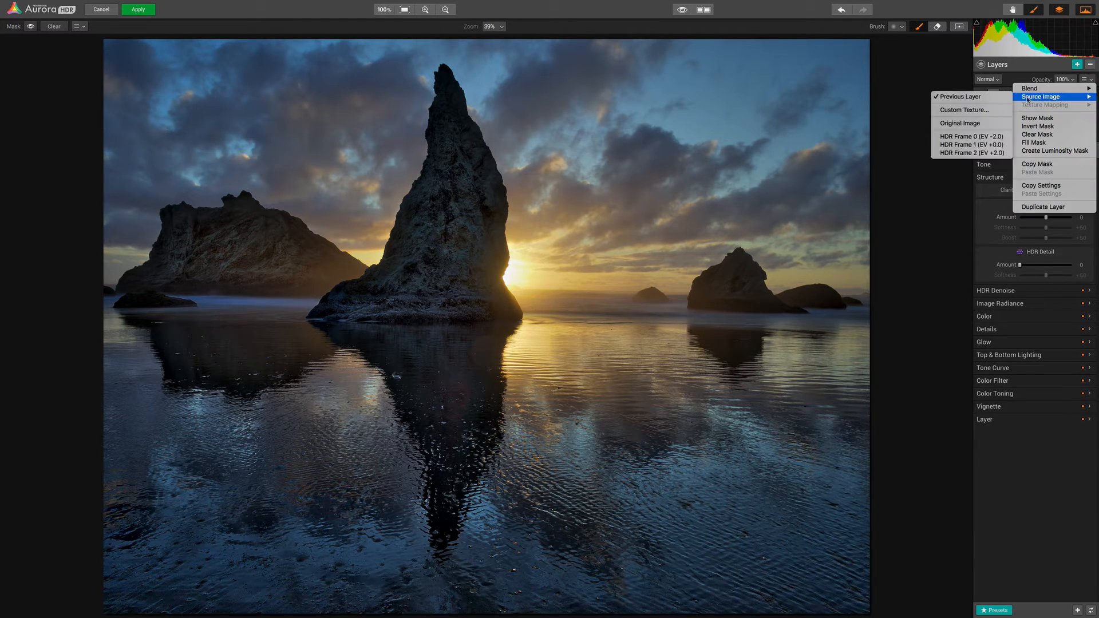
left_click(975, 138)
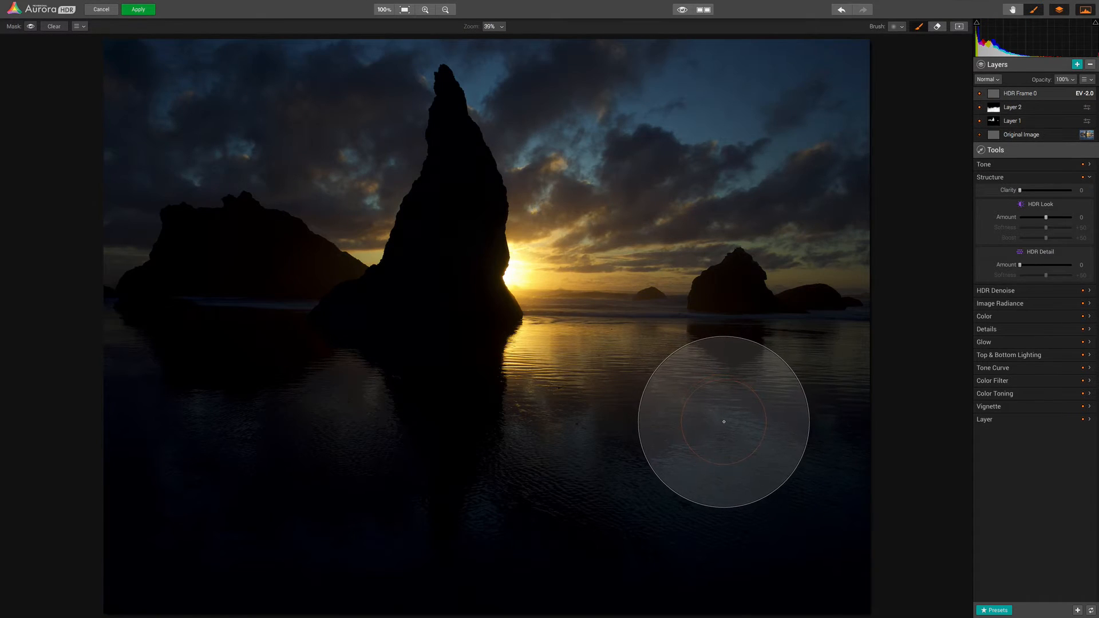
Set the third layer's source image to HDR Frame 1 (EV +0.0) and compare the layer on and off.
left_click(1088, 80)
mouse_move(1058, 97)
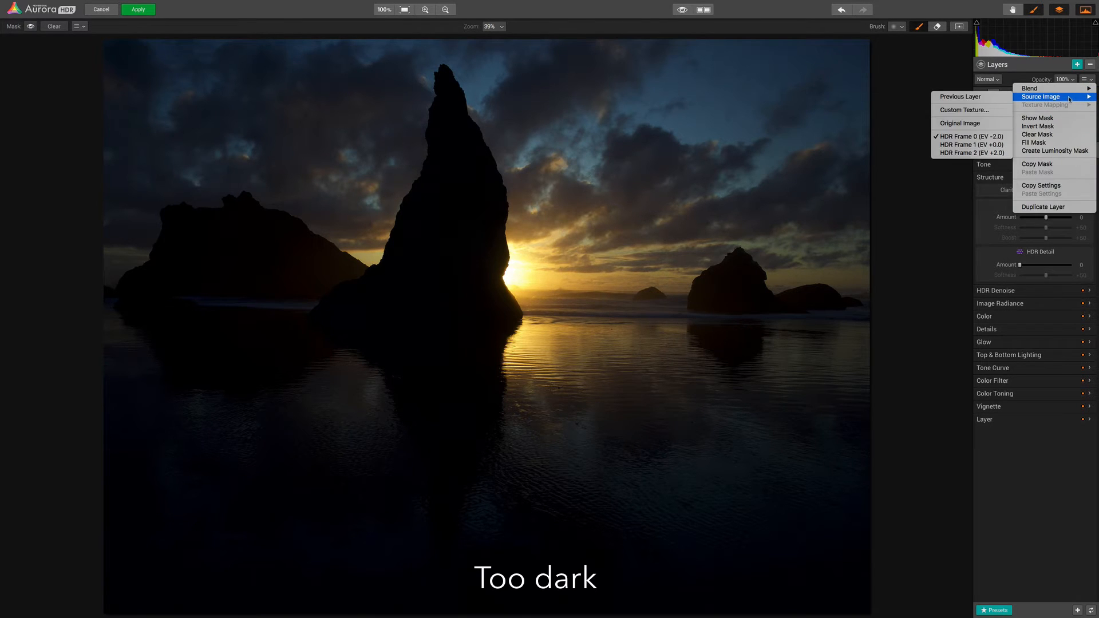
left_click(971, 144)
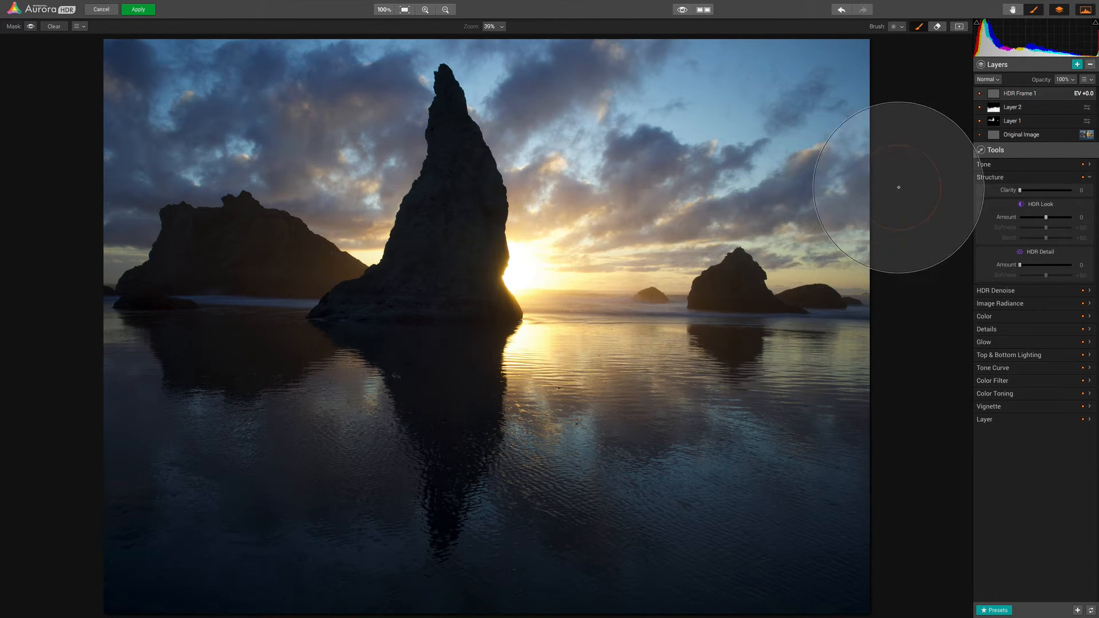
left_click(979, 95)
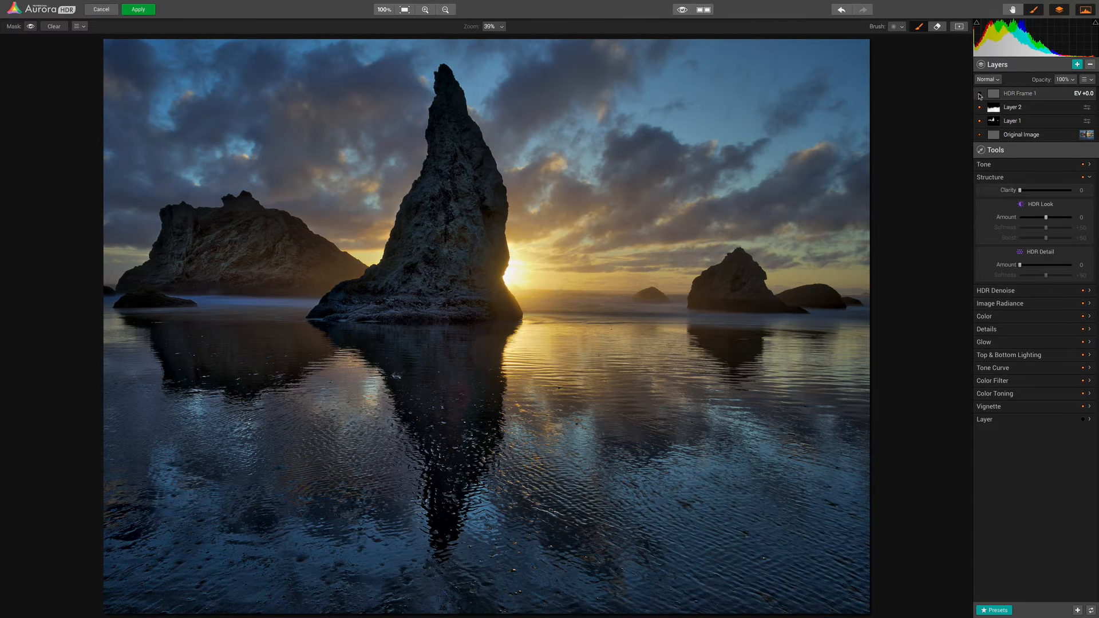
left_click(979, 95)
left_click(979, 95)
left_click(979, 94)
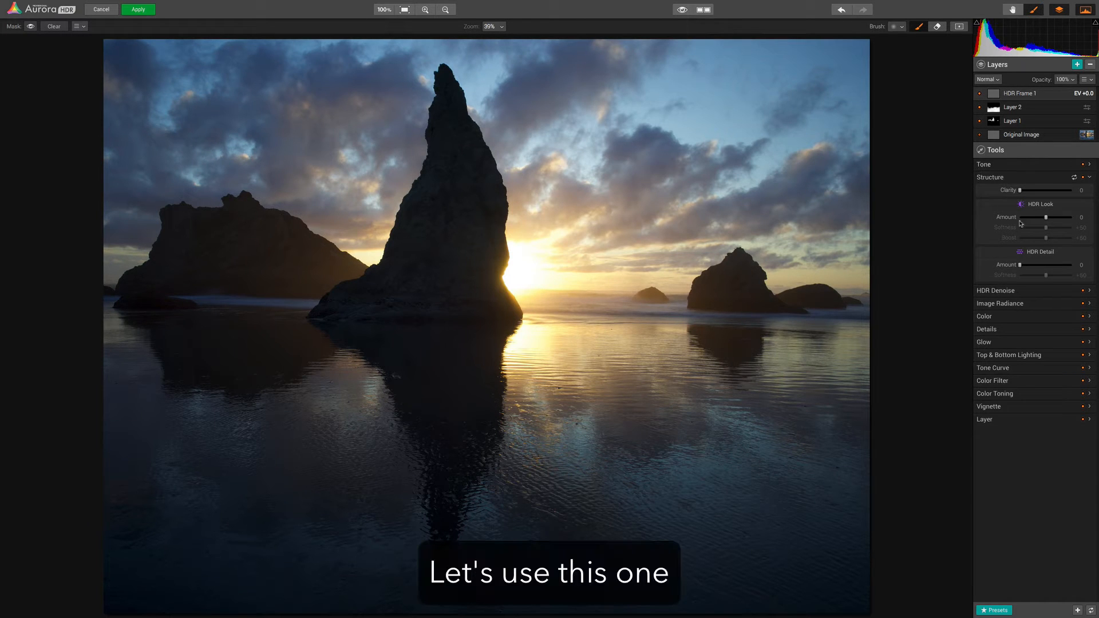
Set the HDR Frame 1 layer's Image Radiance to Amount +16, Smoothness +32, Brightness +26, Smart Colorize +41 and Warmth +39.
left_click(1036, 307)
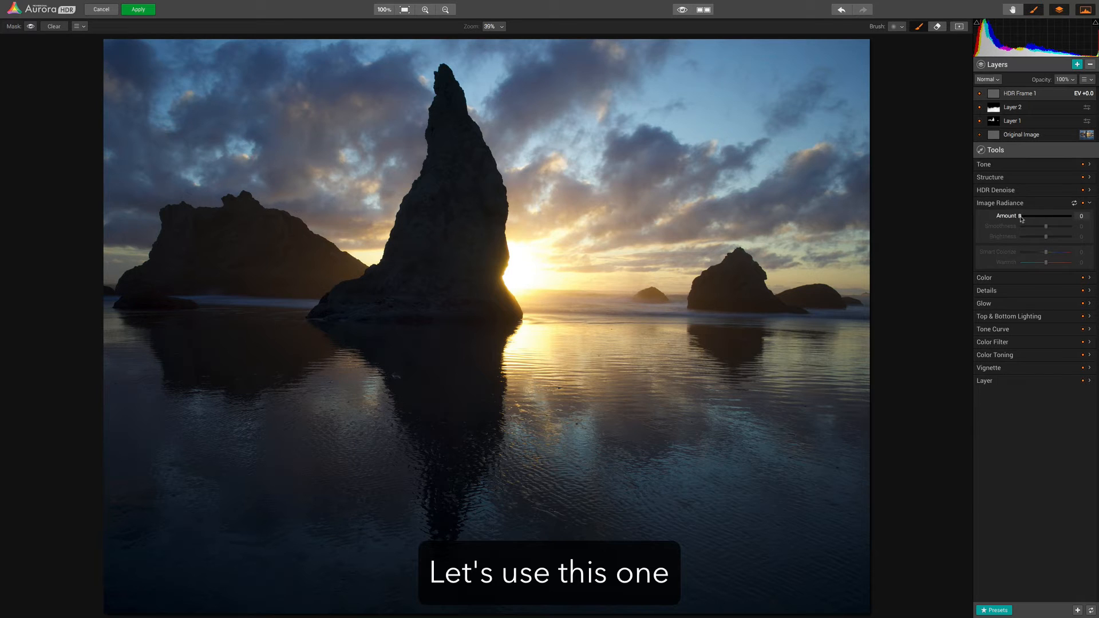
left_click_drag(1021, 218, 1058, 264)
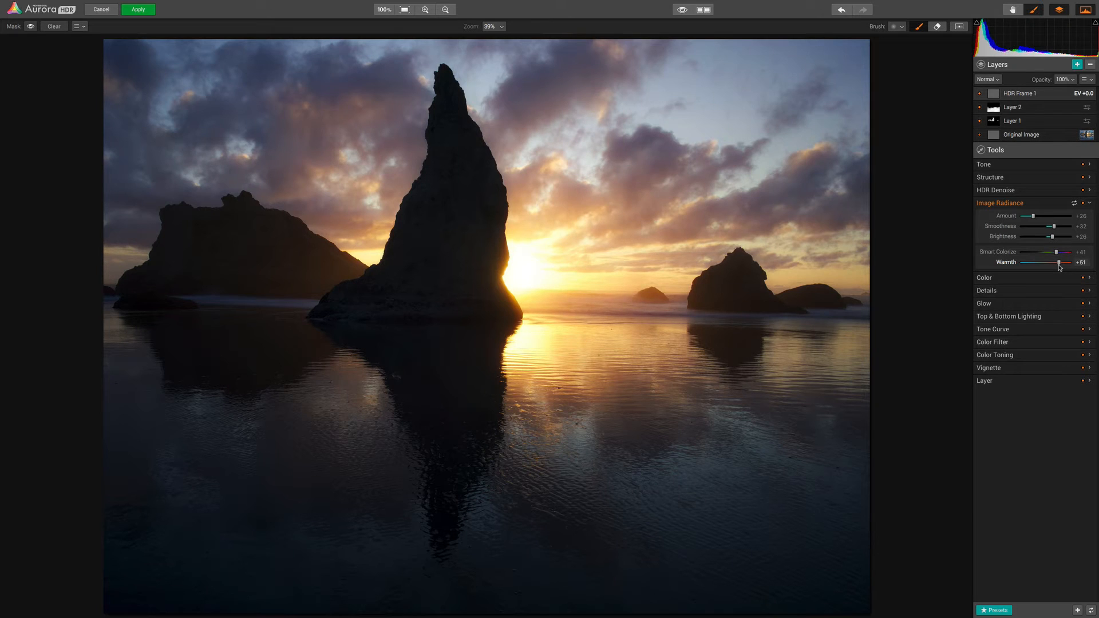
left_click_drag(1058, 262, 1056, 262)
left_click_drag(1029, 219, 1029, 222)
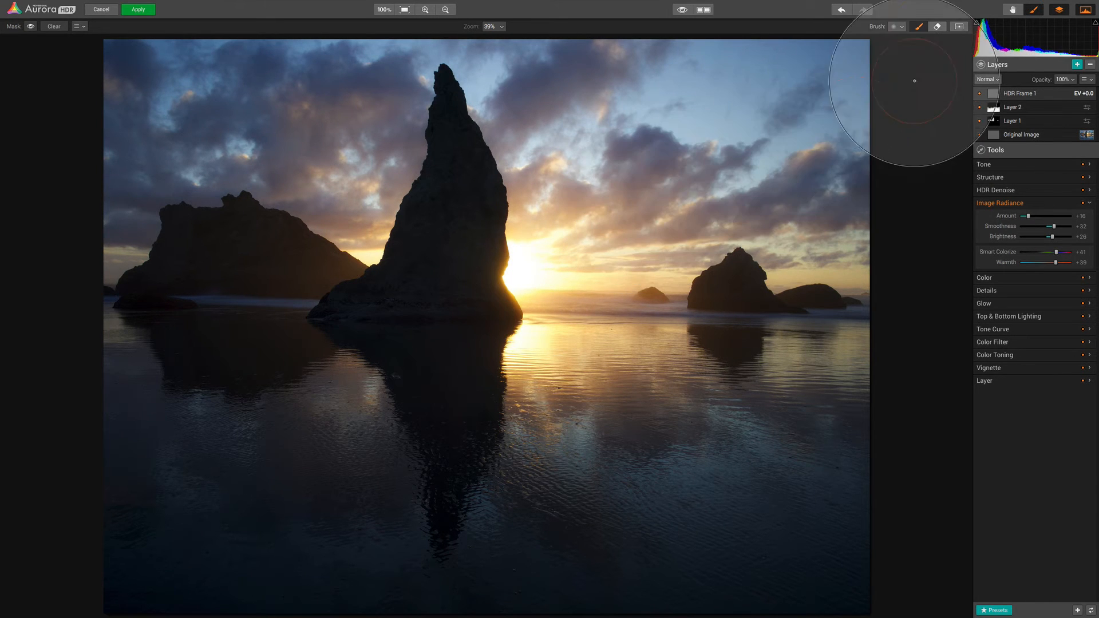
Paint the HDR Frame 1 layer's effect over the sky, using a smaller brush around the sea stack and the sun.
mouse_move(584, 171)
left_mouse_down()
mouse_move(597, 203)
mouse_move(573, 154)
mouse_move(585, 225)
mouse_move(577, 110)
mouse_move(683, 92)
mouse_move(818, 100)
mouse_move(819, 66)
mouse_move(711, 108)
mouse_move(708, 86)
mouse_move(839, 79)
mouse_move(785, 151)
mouse_move(826, 217)
mouse_move(809, 178)
mouse_move(802, 217)
mouse_move(737, 188)
mouse_move(629, 174)
mouse_move(472, 44)
mouse_move(505, 39)
mouse_move(396, 209)
mouse_move(394, 66)
mouse_move(159, 110)
left_mouse_up()
key("bracketleft")
key("bracketleft")
key("bracketleft")
key("bracketleft")
key("bracketleft")
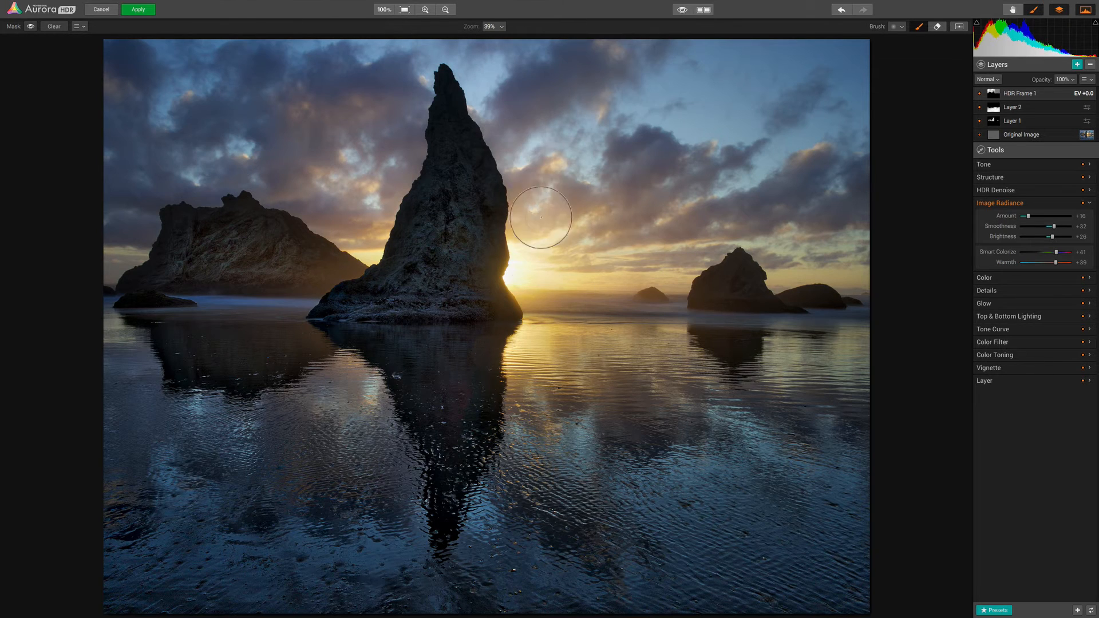
left_click_drag(541, 217, 567, 155)
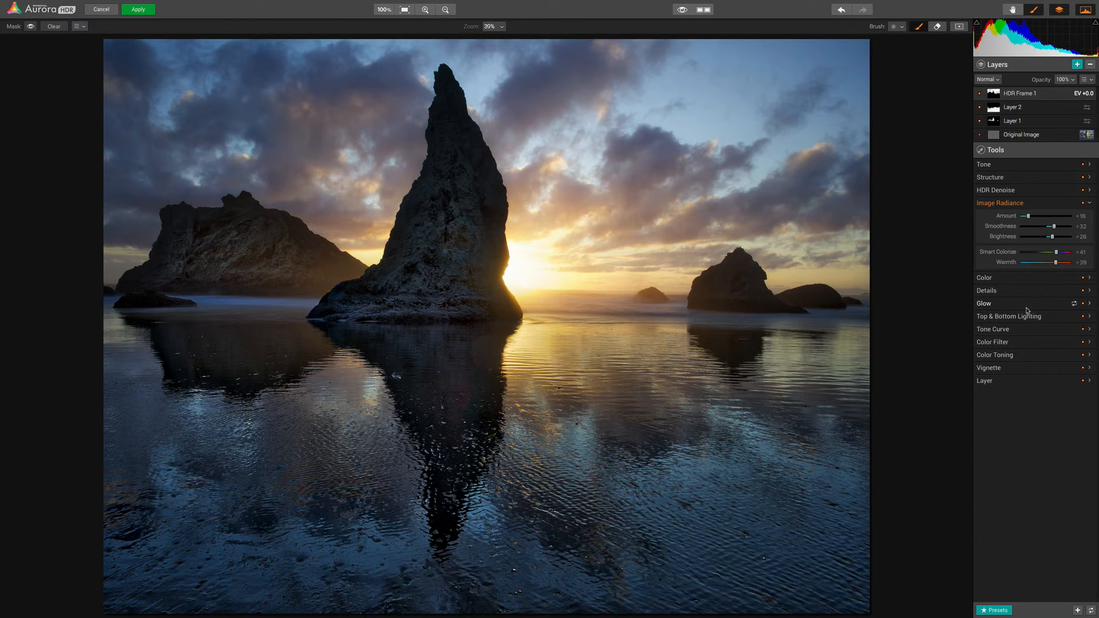
Set the sky layer's Color to Saturation -7, Vibrance +50, Color Contrast +70, Temperature +26 and Tint about +4.
left_click(1025, 278)
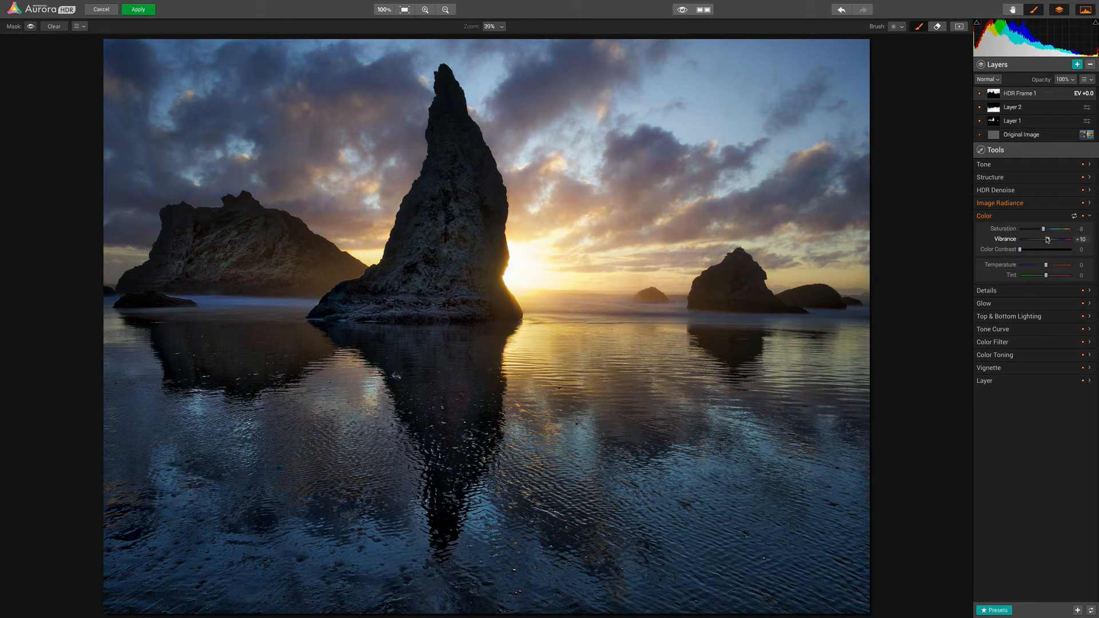
mouse_move(1047, 239)
left_mouse_down()
mouse_move(1064, 239)
mouse_move(1039, 227)
left_mouse_up()
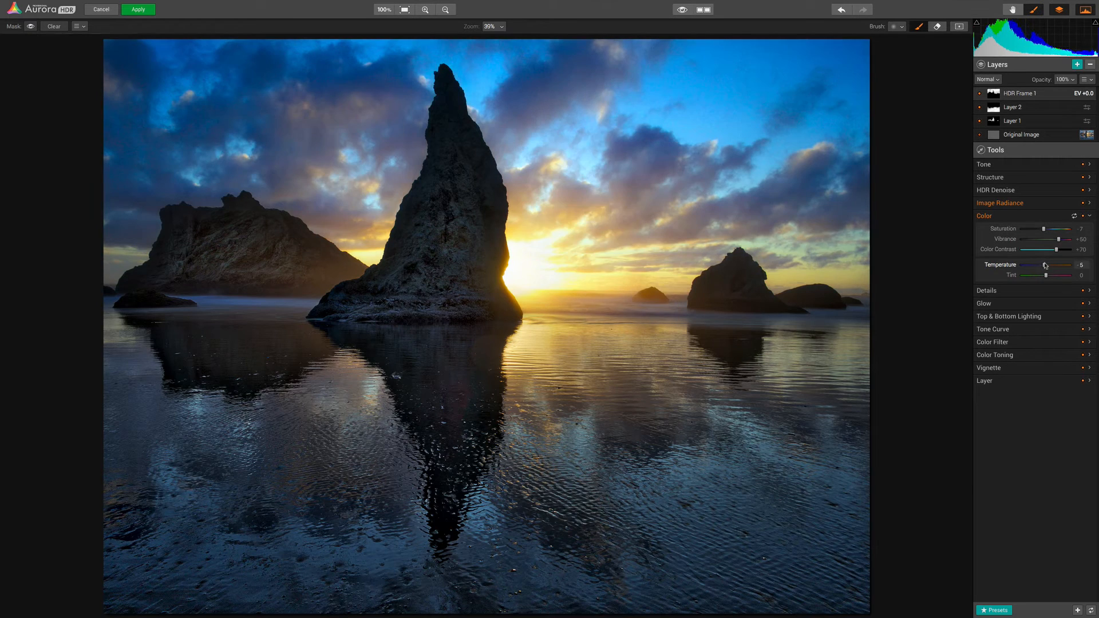
left_click_drag(1045, 265, 1053, 264)
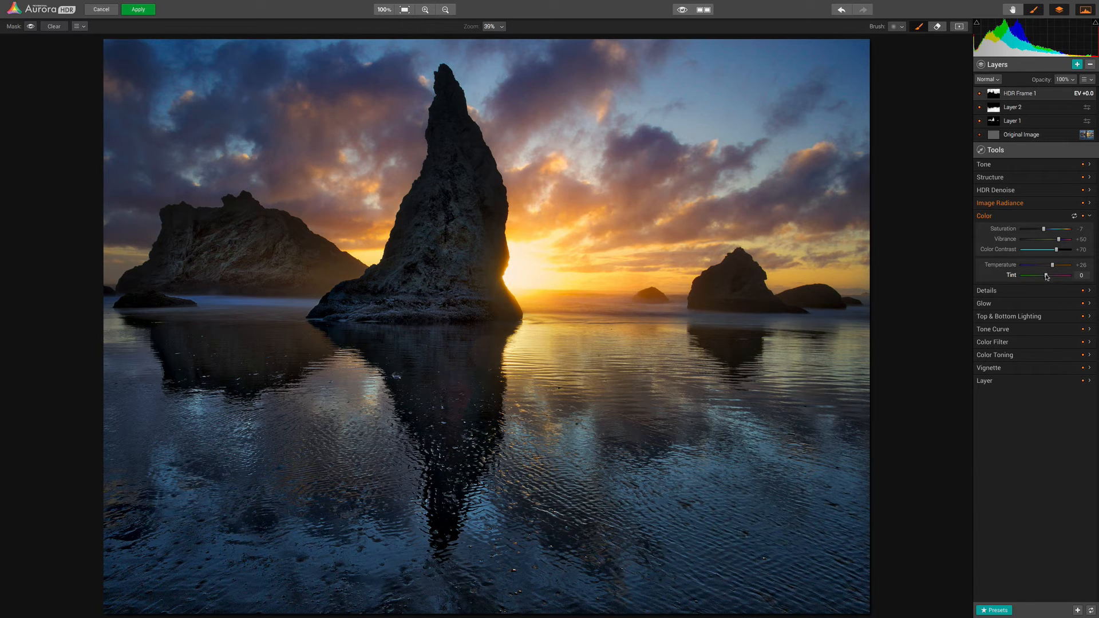
left_click_drag(1047, 276, 1050, 278)
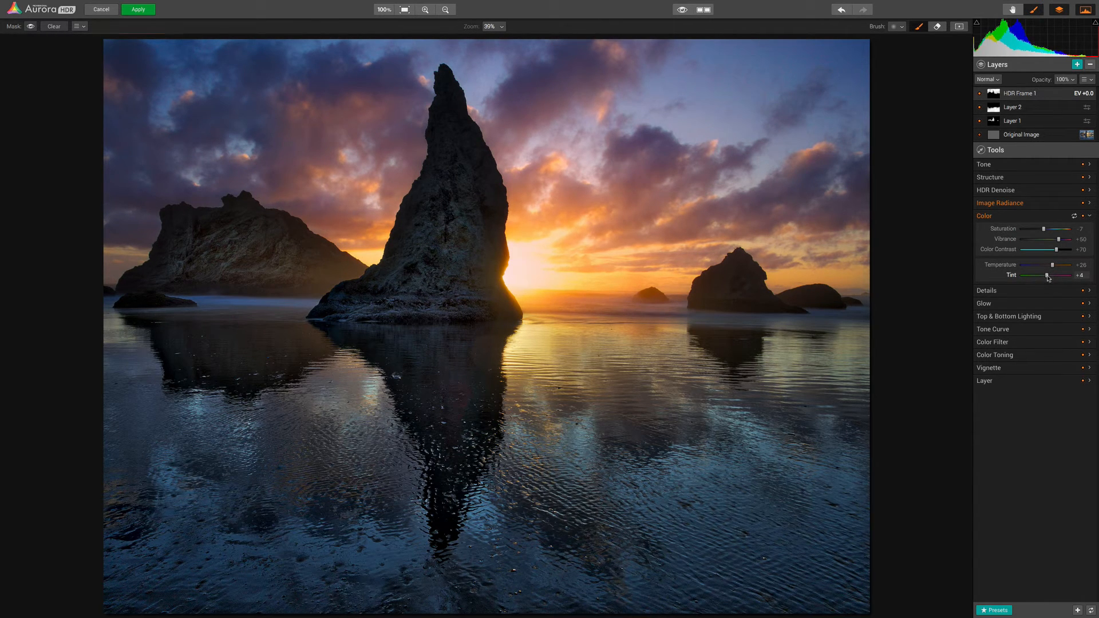
left_click_drag(1048, 278, 1047, 277)
Slightly adjust the Top tonality of the sky layer's Top & Bottom Lighting.
left_click(1012, 315)
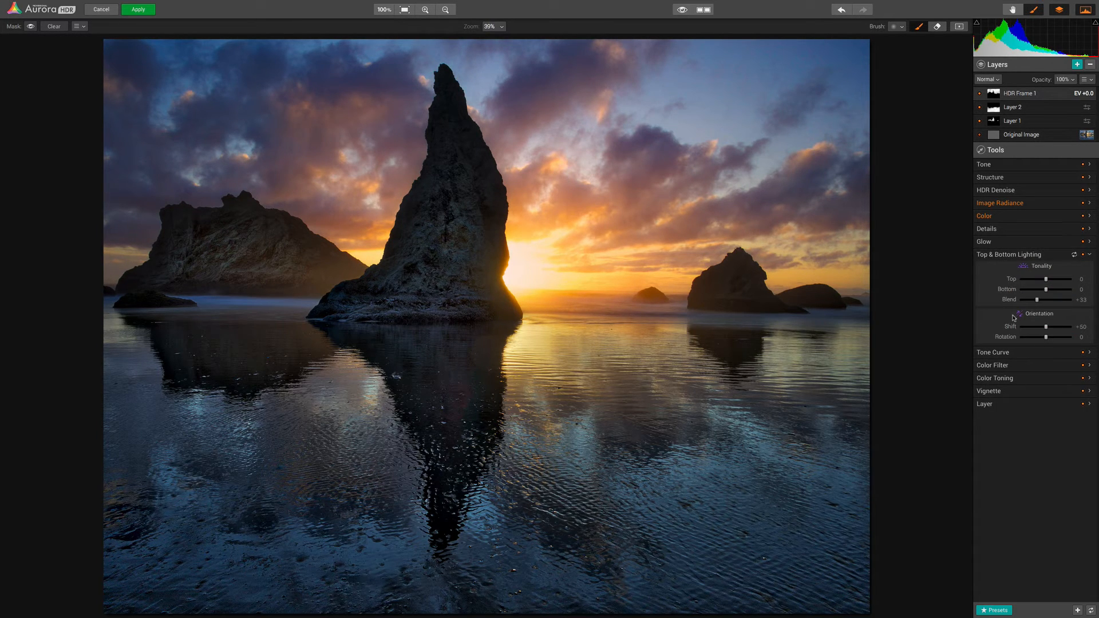
mouse_move(1046, 280)
left_mouse_down()
mouse_move(1036, 282)
mouse_move(1045, 281)
left_mouse_up()
Set the sky layer's Color Filter Blue Luminance to -40 and lower its Blue Saturation.
left_click(1032, 368)
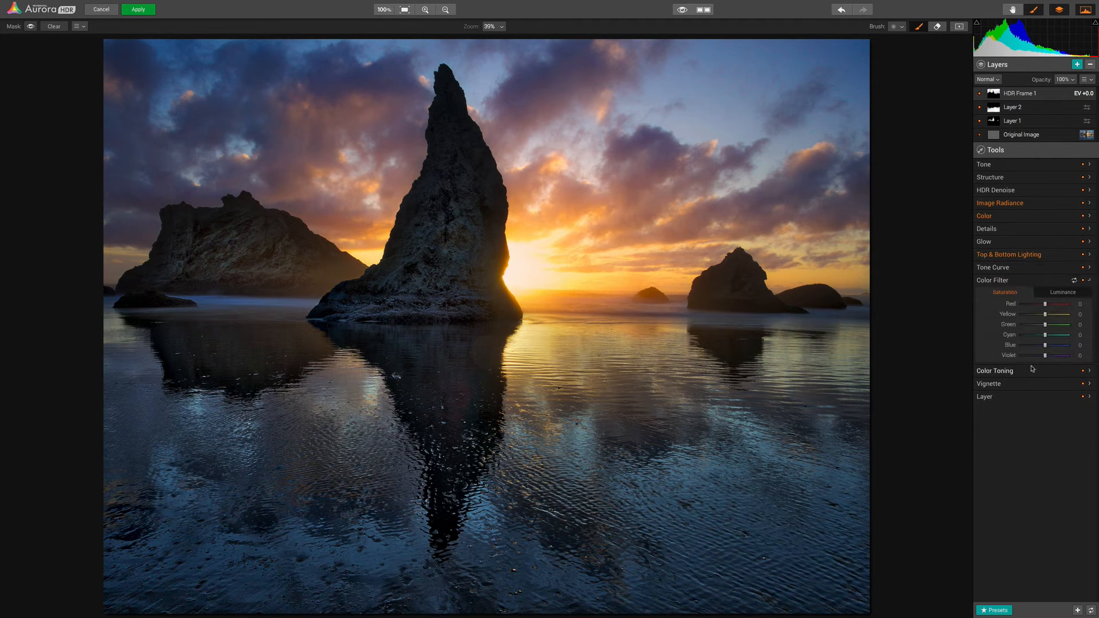
left_click(1057, 292)
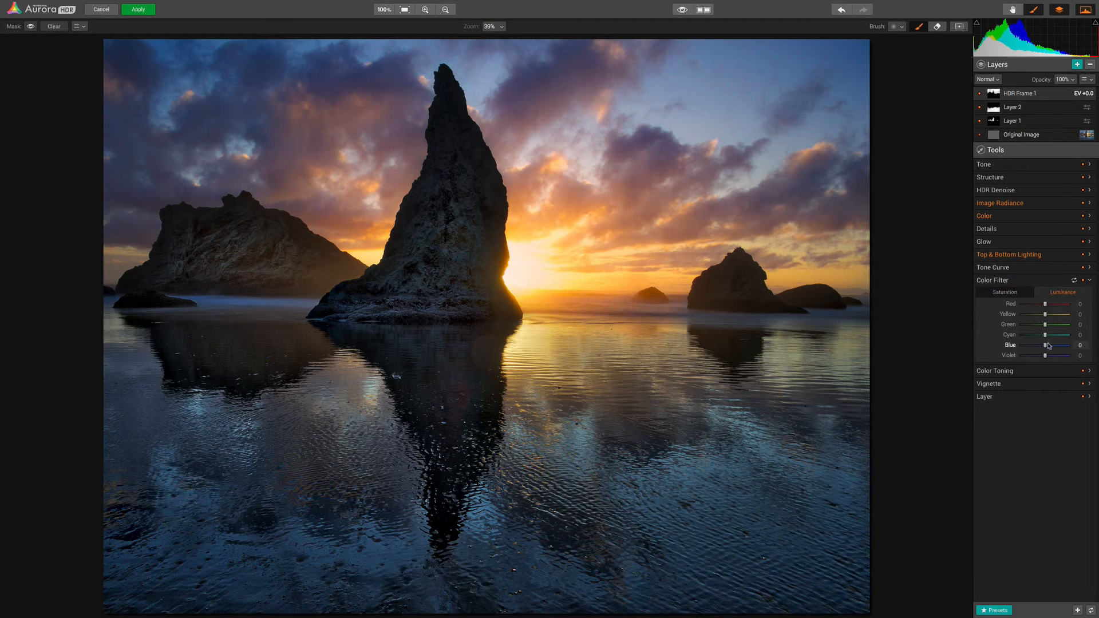
left_click_drag(1038, 347, 1034, 348)
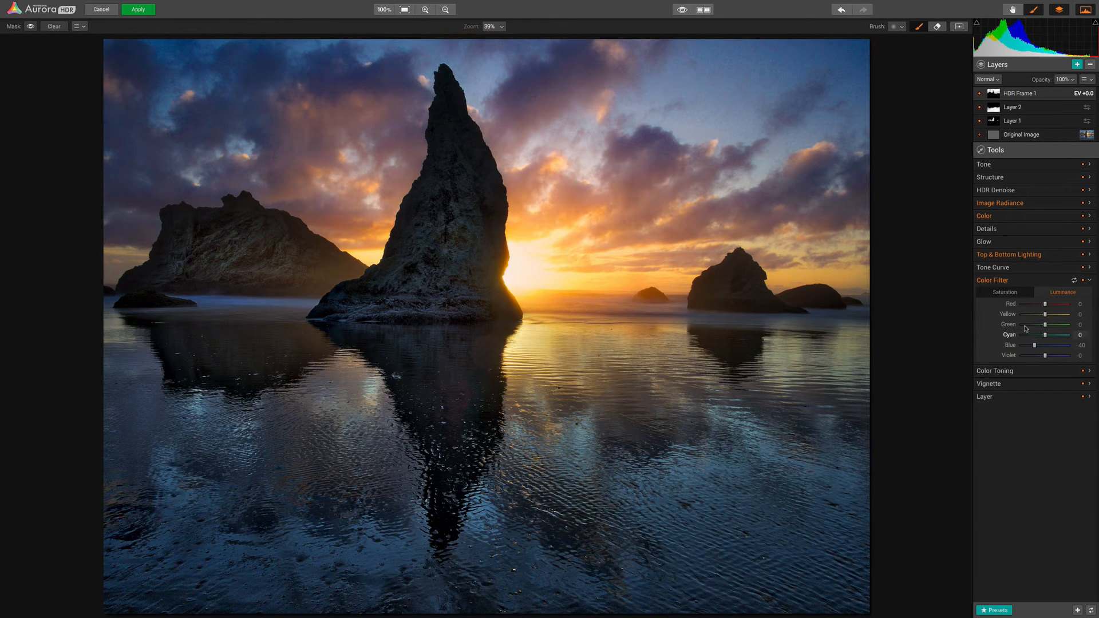
left_click(1010, 294)
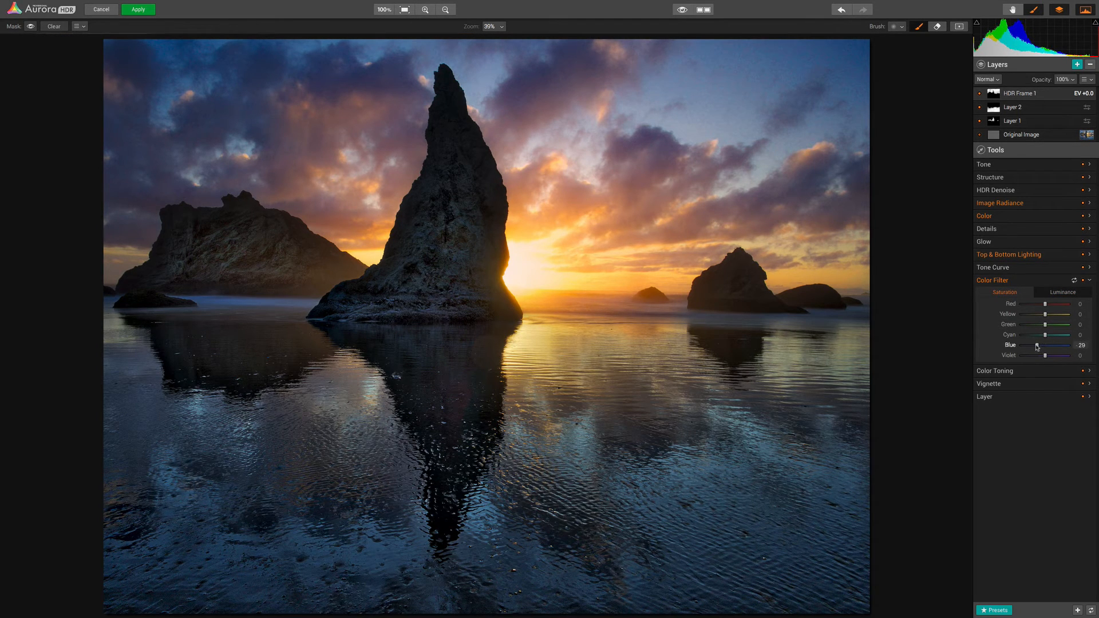
left_click_drag(1037, 346, 1035, 348)
Add a fourth layer with HDR Denoise Amount +21, Smooth +8 and Super Smooth +12, judging the noise in the sky at 100% zoom.
left_click(1077, 65)
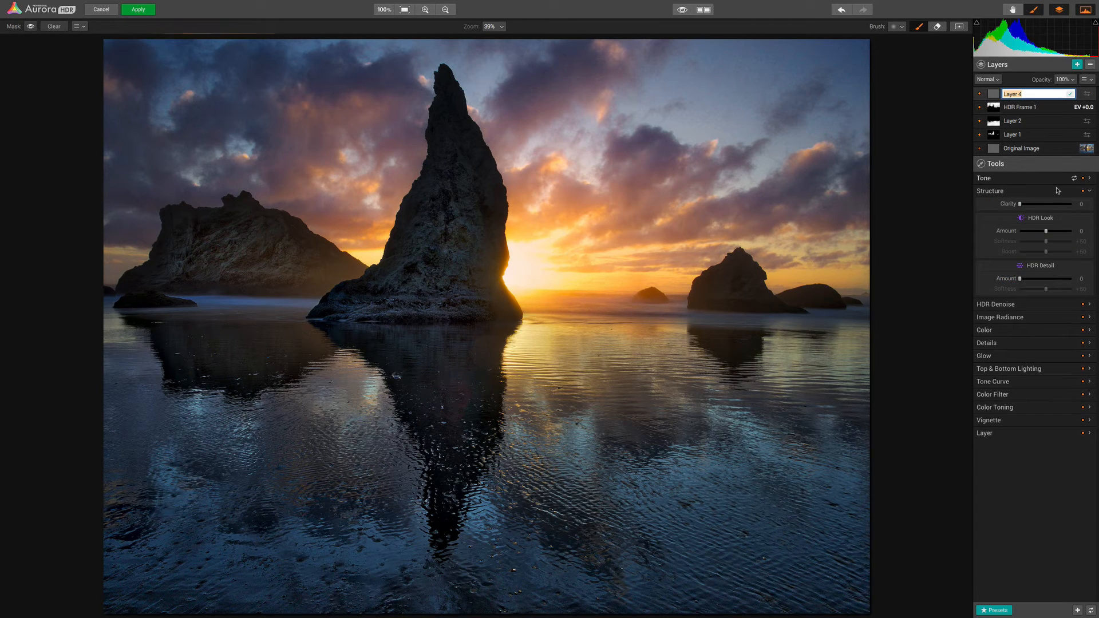
left_click(1002, 304)
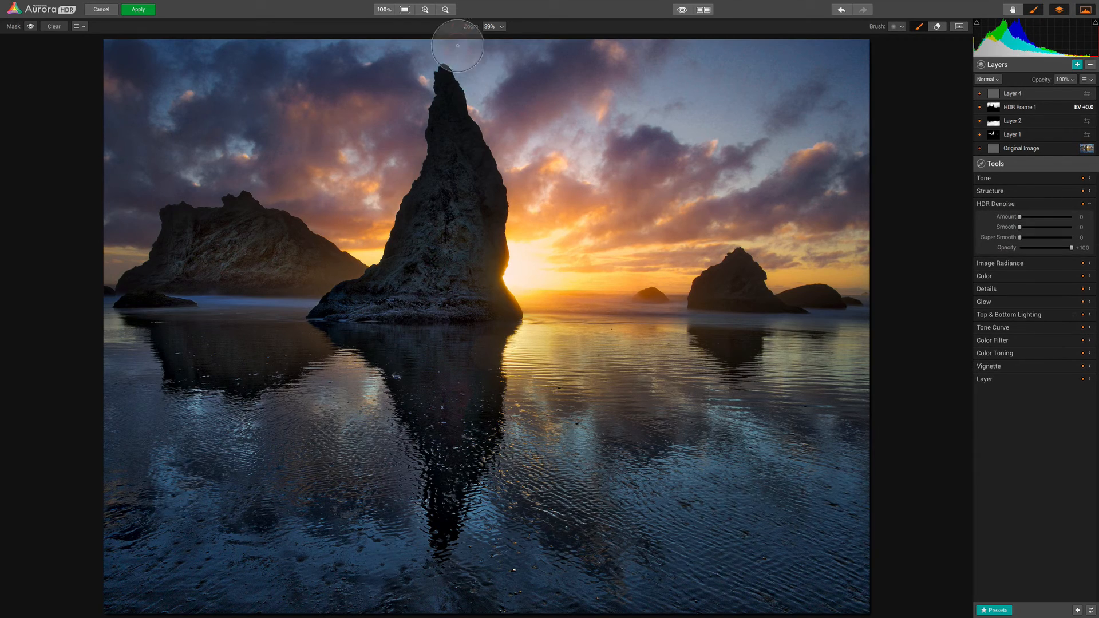
left_click(384, 9)
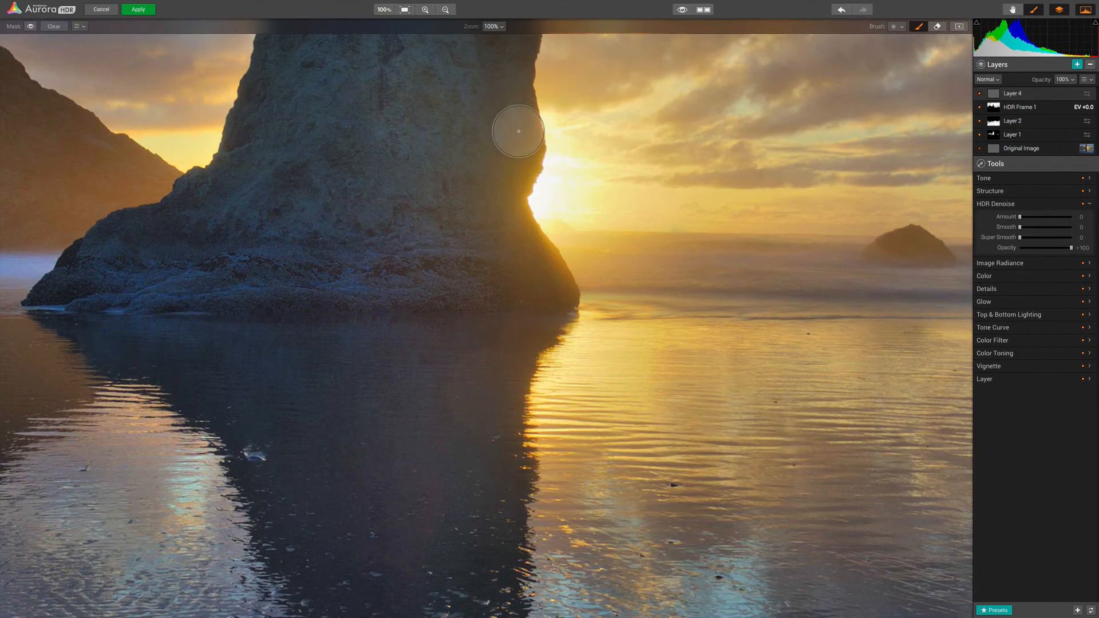
left_click_drag(523, 110, 542, 298)
left_click_drag(562, 195, 556, 421)
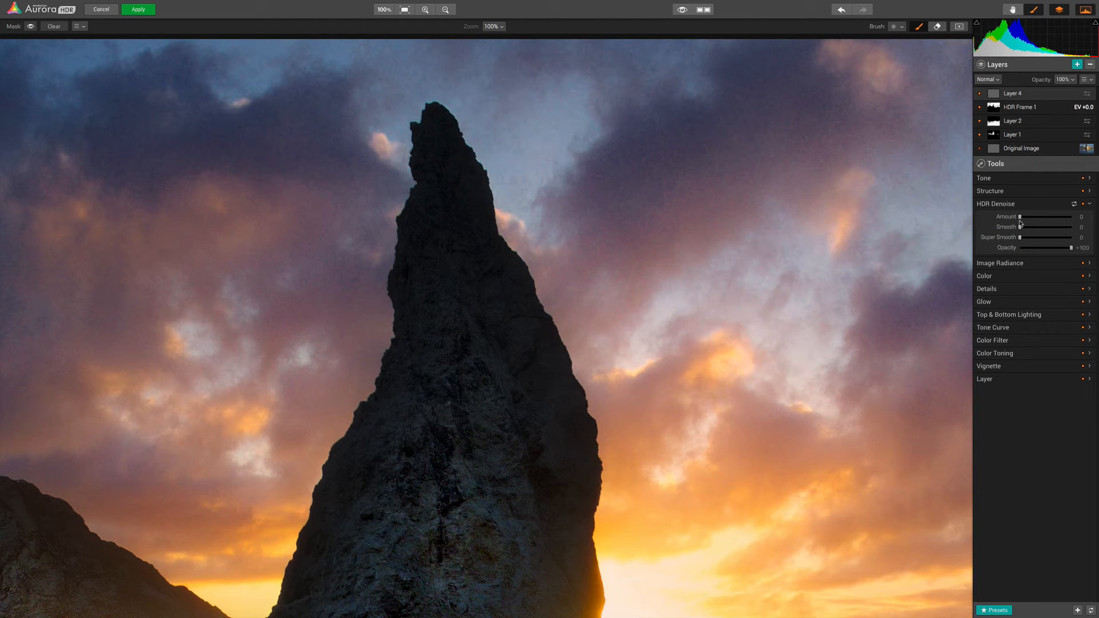
left_click_drag(1023, 222, 1029, 224)
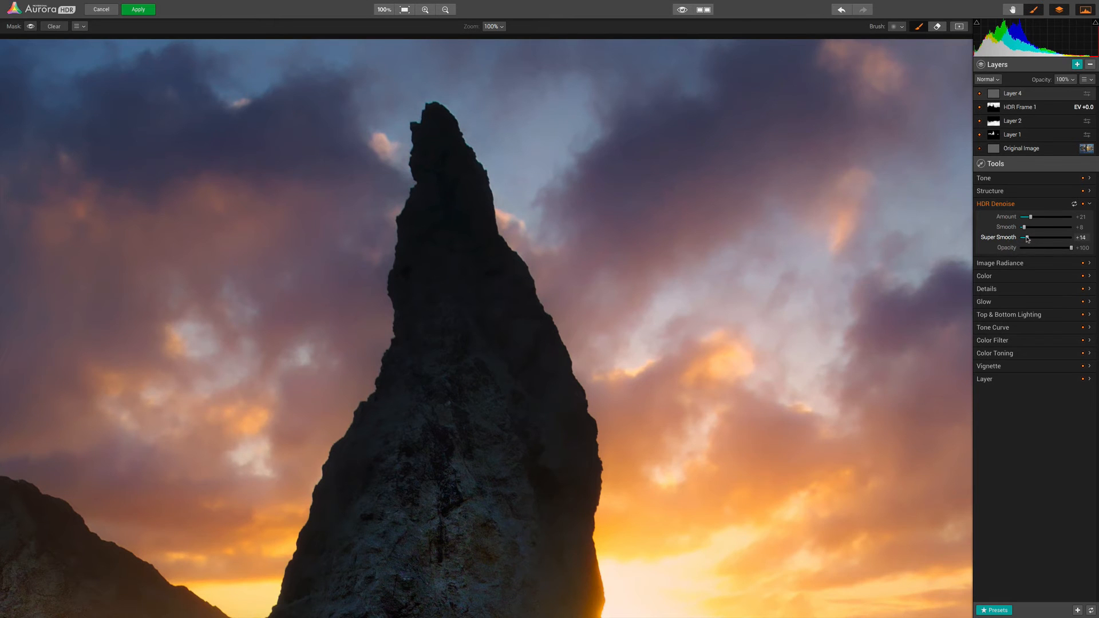
left_click_drag(1027, 239, 1025, 239)
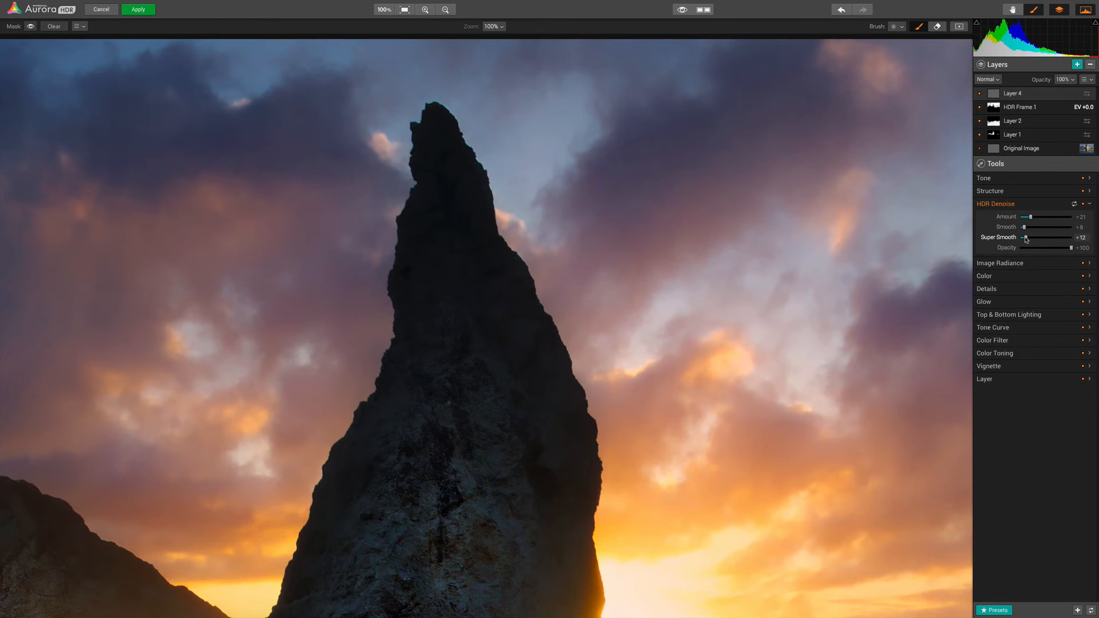
left_click(399, 9)
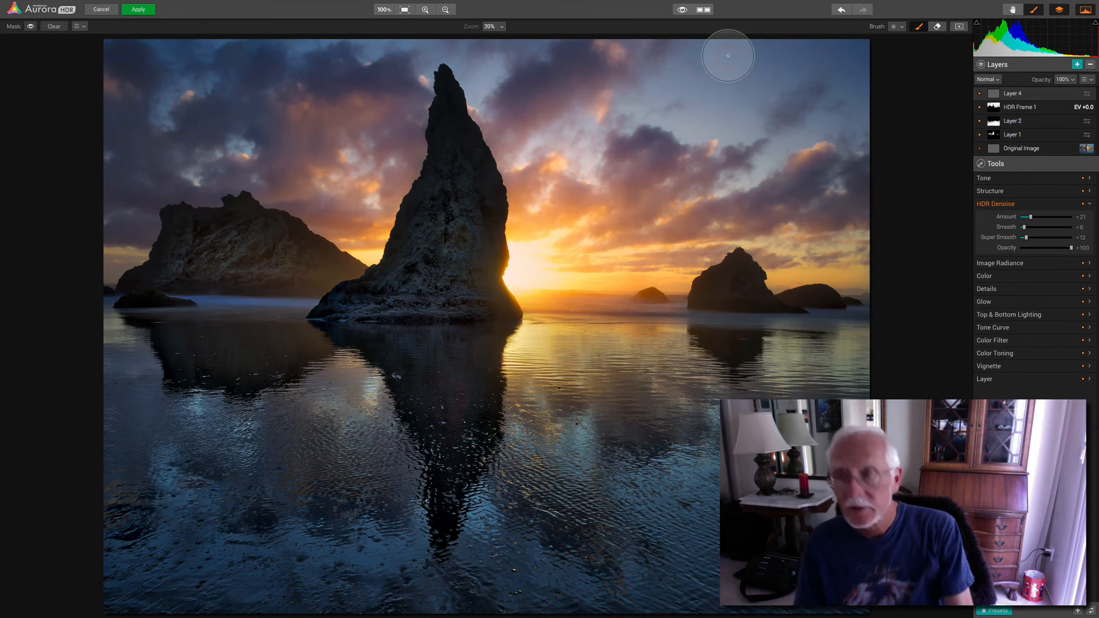
Apply the HDR edits, return to Lightroom and view the finished TIFF as a whole in Loupe view.
left_click(139, 10)
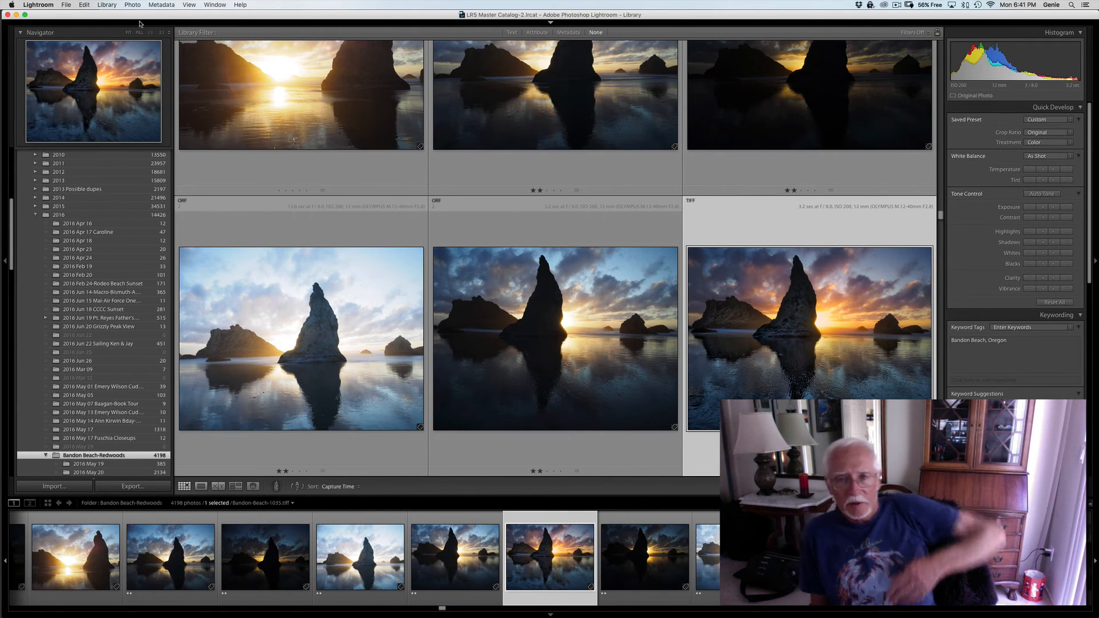
double_click(842, 321)
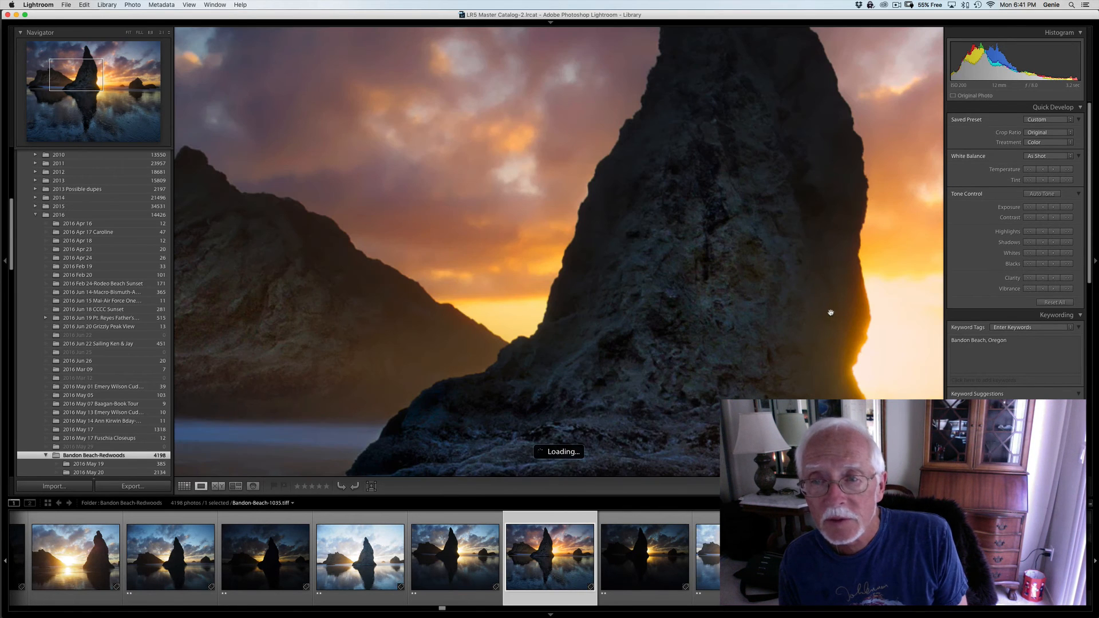
left_click(126, 32)
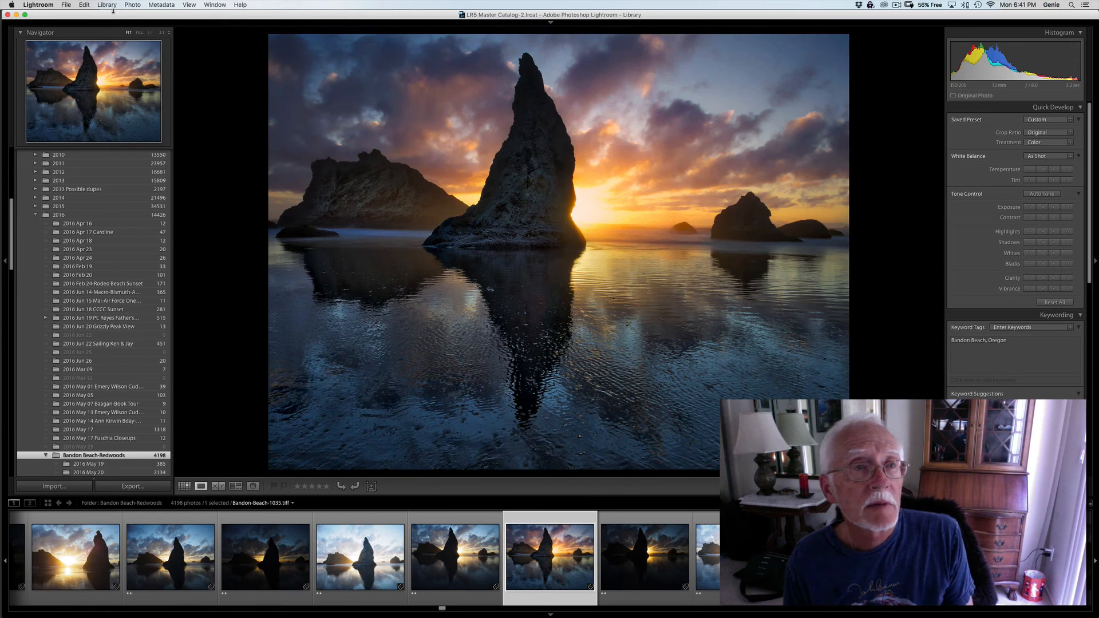
Give the finished TIFF a yellow color label and show Lightroom's module picker.
key("6")
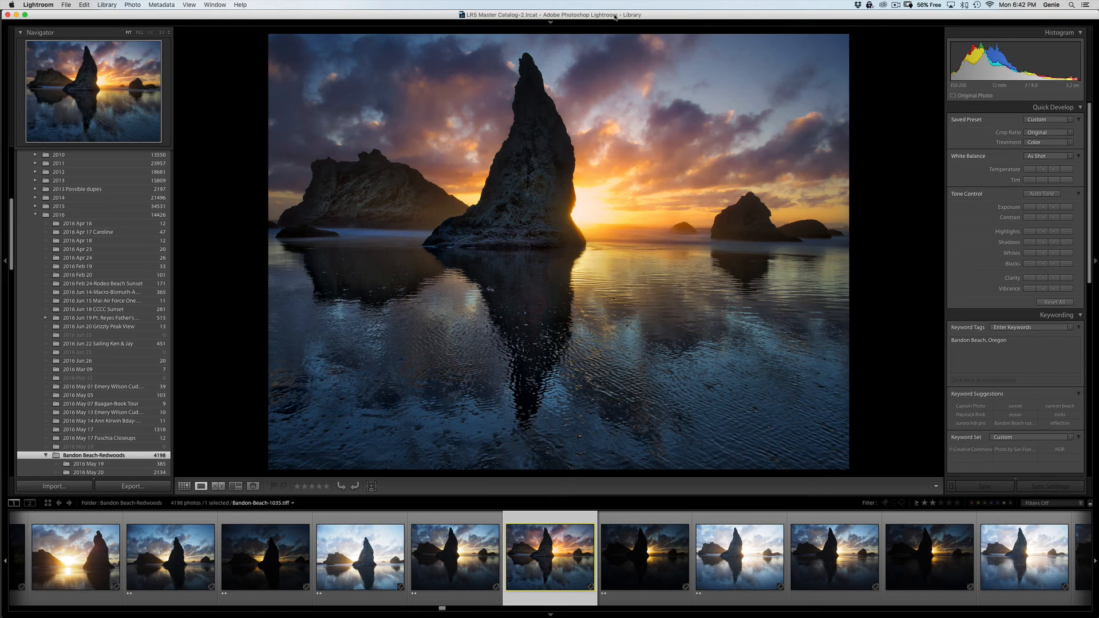
left_click(550, 24)
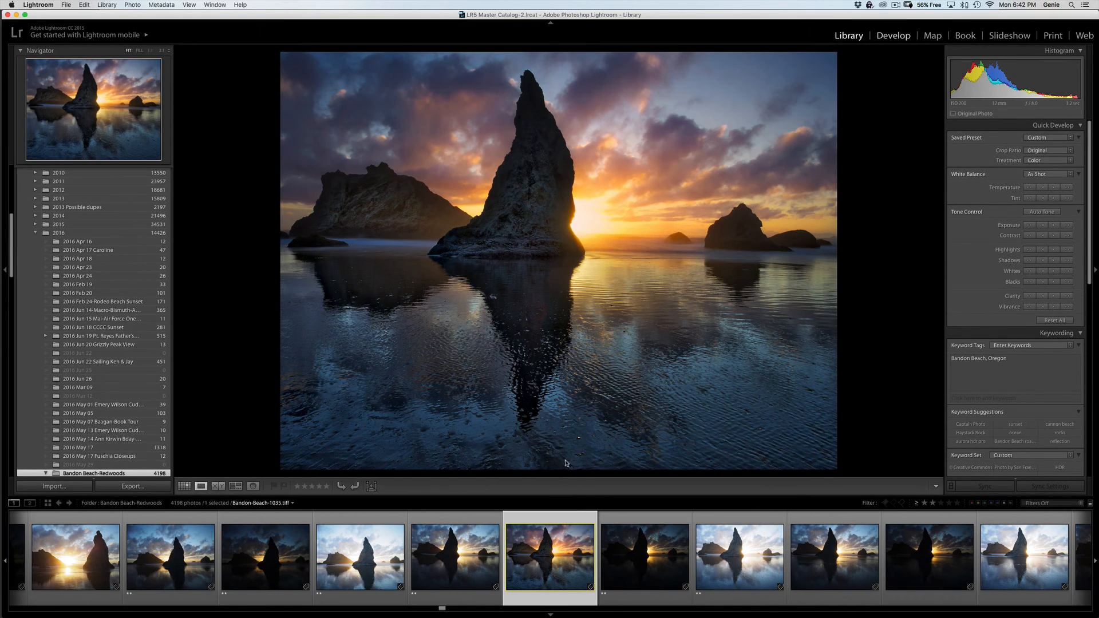
Straighten the horizon by about -1.1° in the Develop module and crop away the lower foreground water, leaving 4476 x 2560 pixels.
key("d")
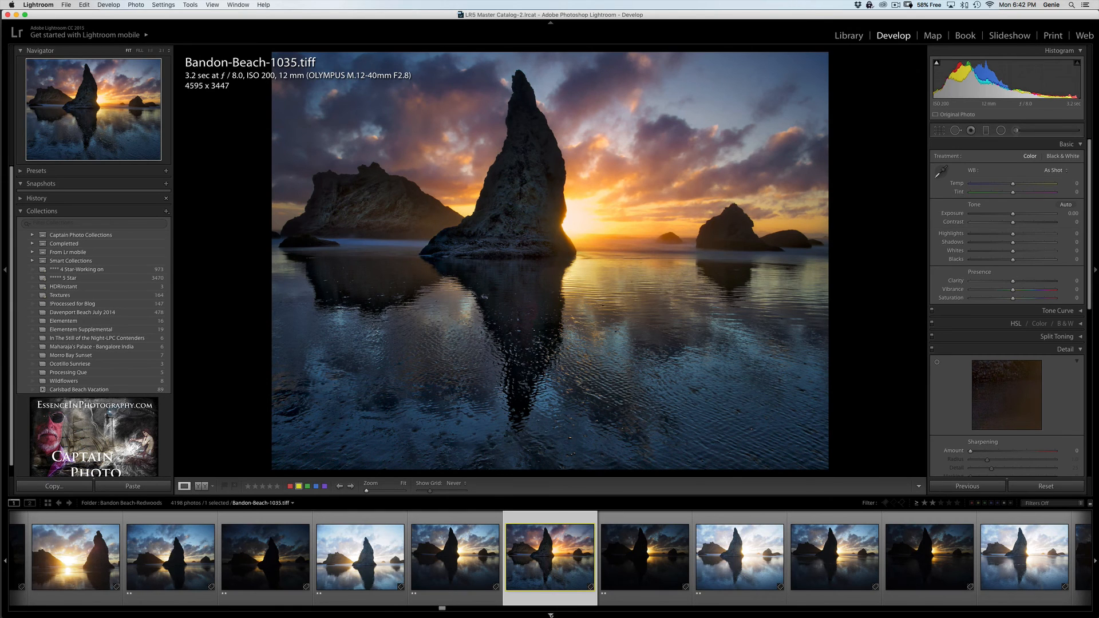
left_click(550, 615)
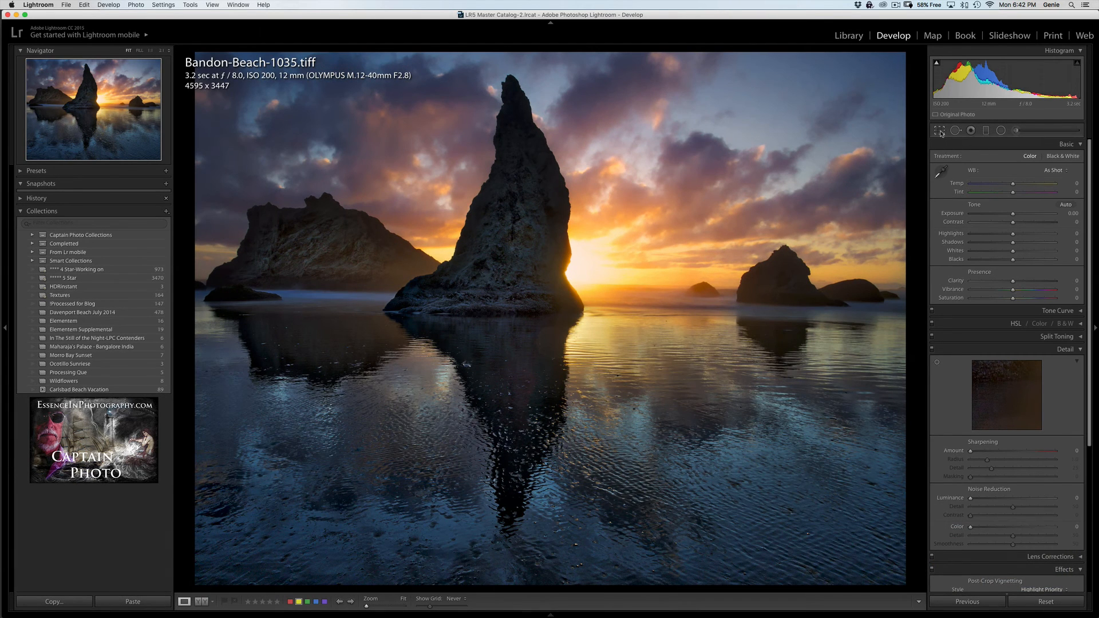
left_click(939, 131)
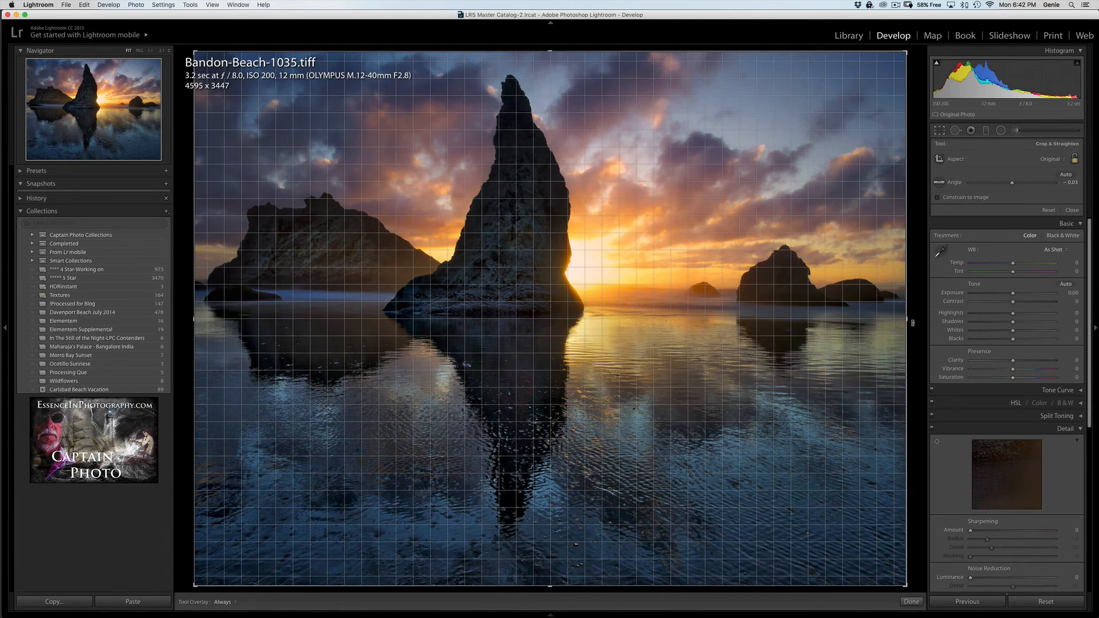
left_click_drag(912, 323, 913, 321)
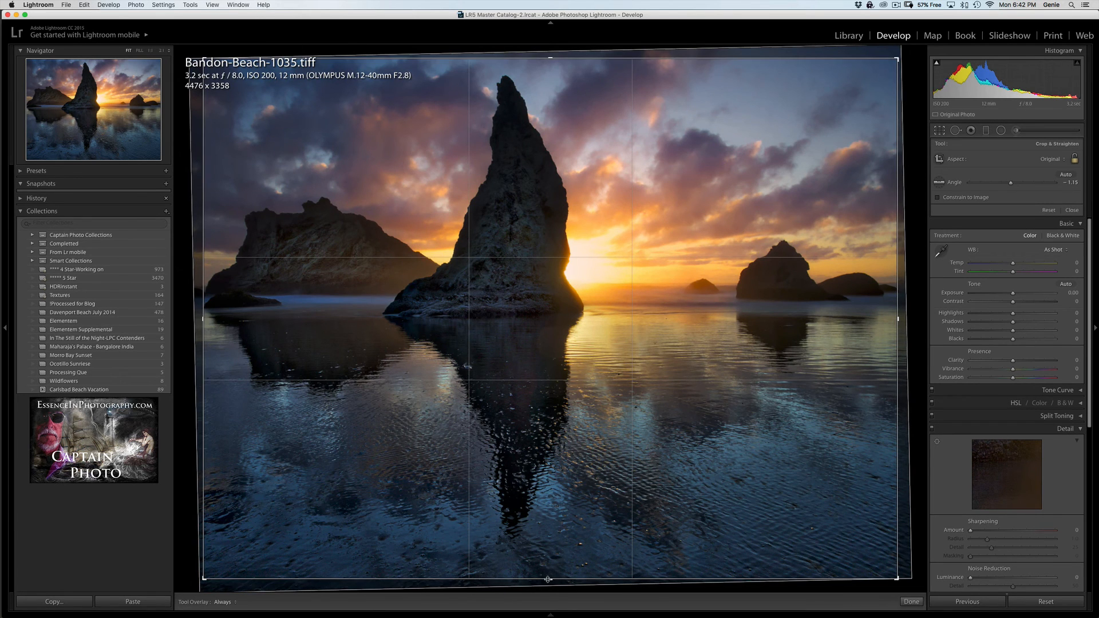
left_click_drag(548, 579, 550, 517)
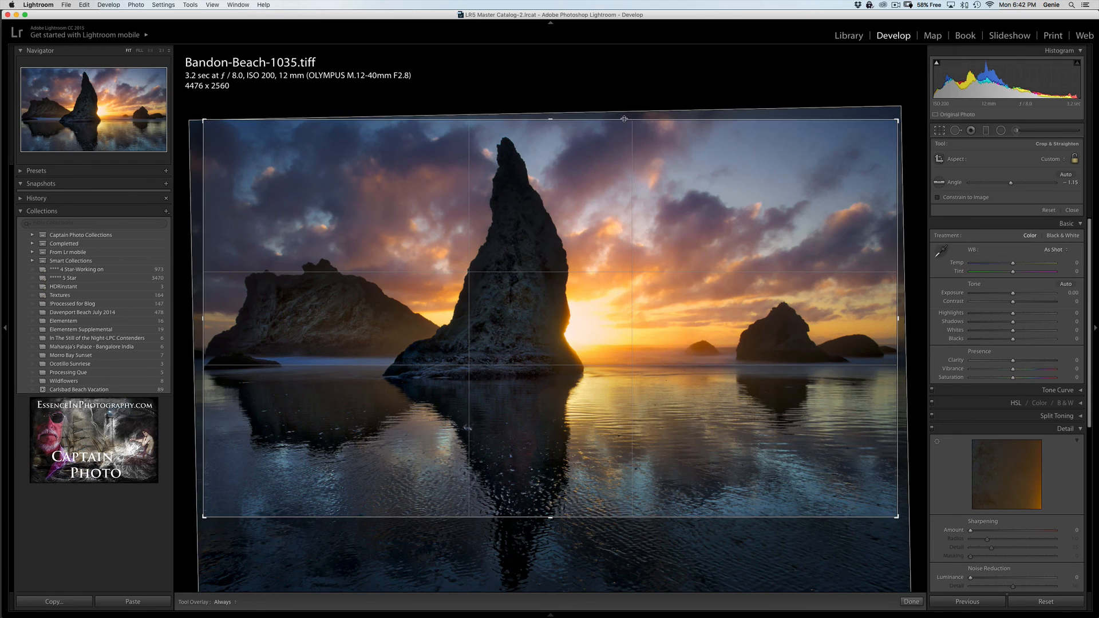
left_click(911, 602)
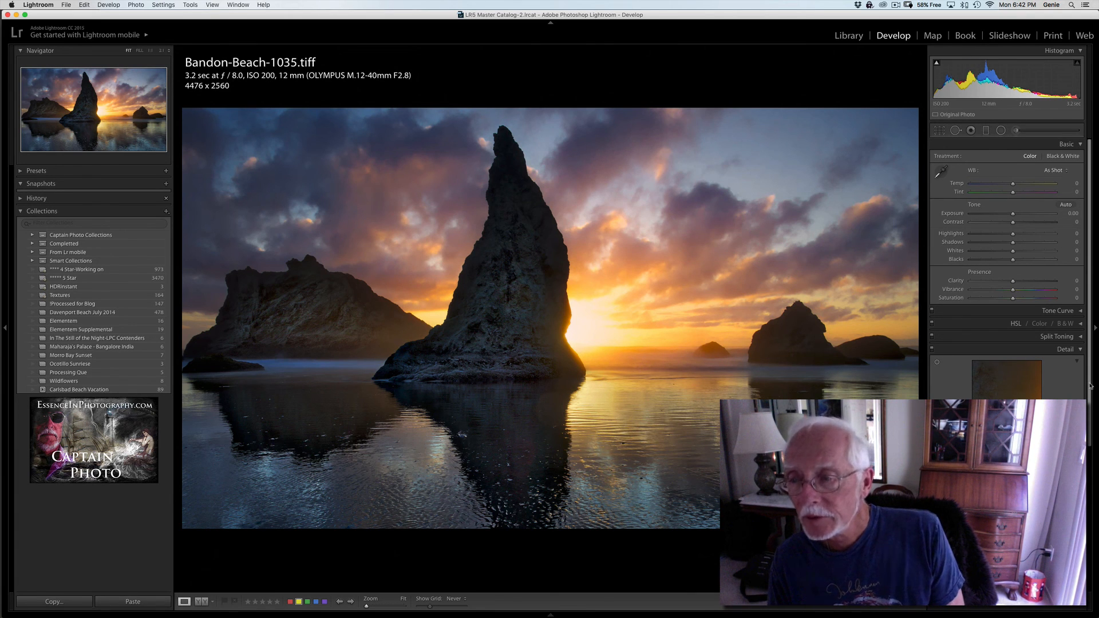
Add a subtle dark post-crop vignette with Midpoint 26, Roundness -49, Feather 77 and raised Highlights, easing the Amount back from -63.
left_click_drag(1089, 412, 1096, 535)
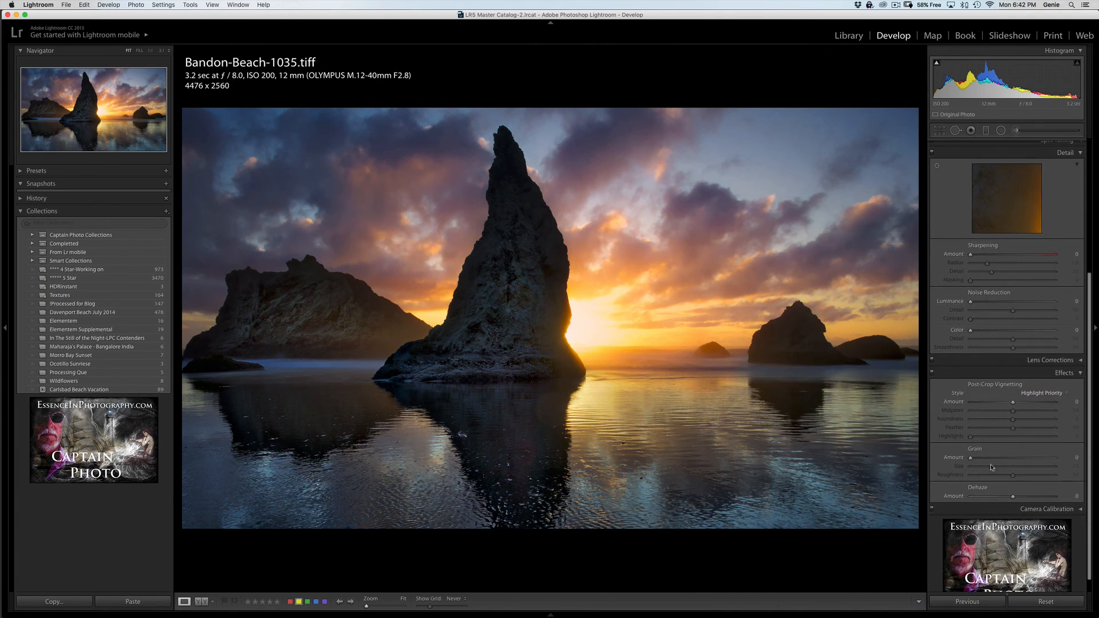
left_click_drag(1012, 401, 1035, 428)
left_click_drag(969, 436, 1035, 436)
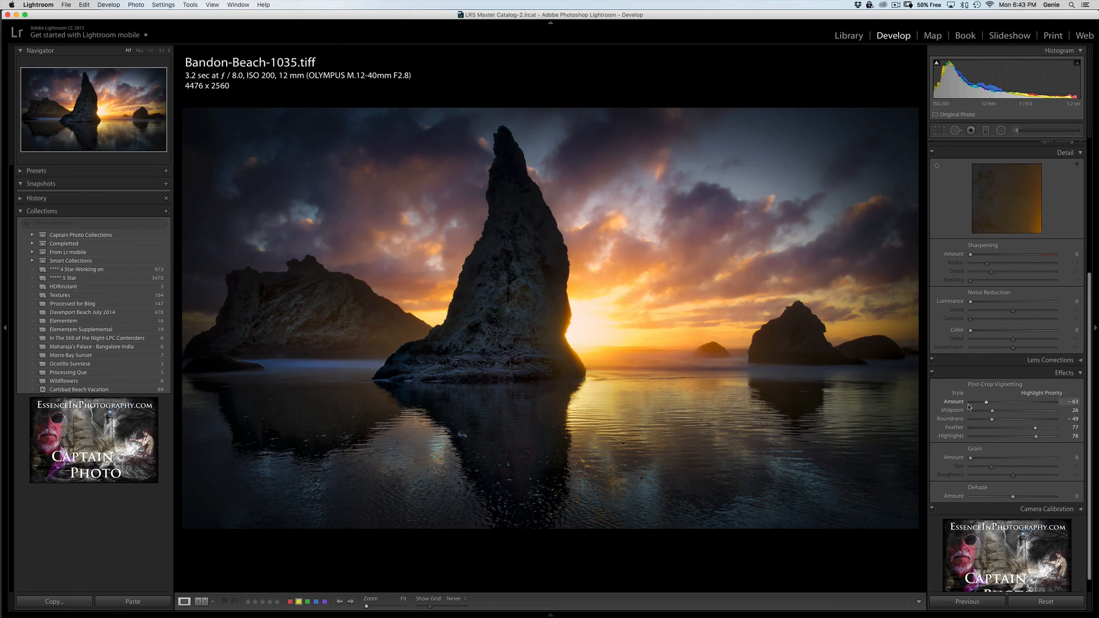
left_click_drag(986, 402, 1004, 403)
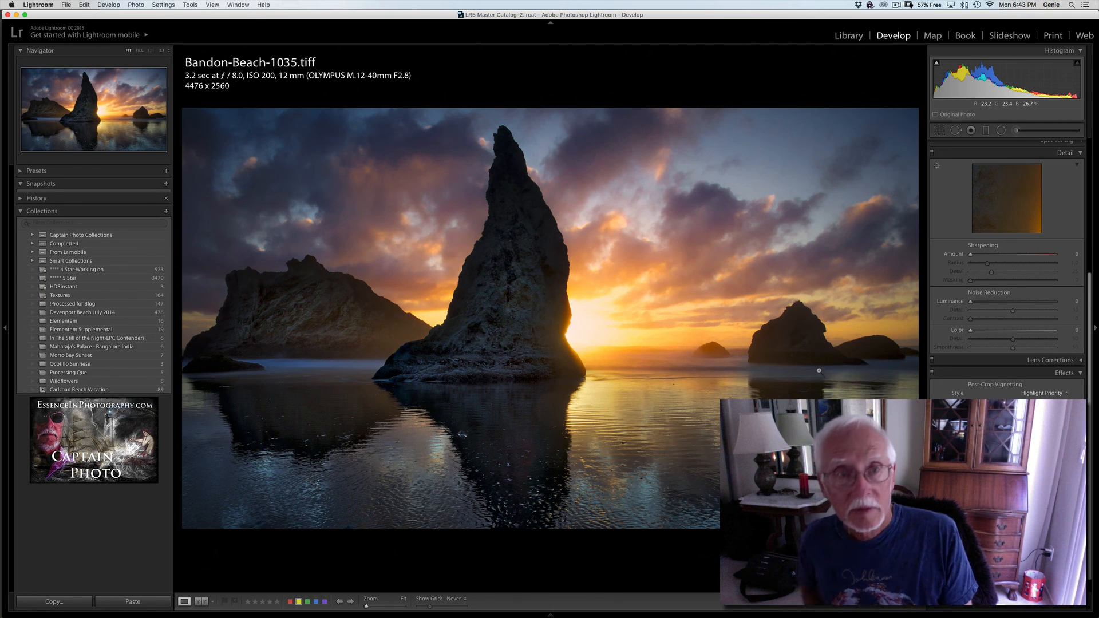
Export the cropped photo with the "2048 for blog-75 %" user preset.
right_click(627, 441)
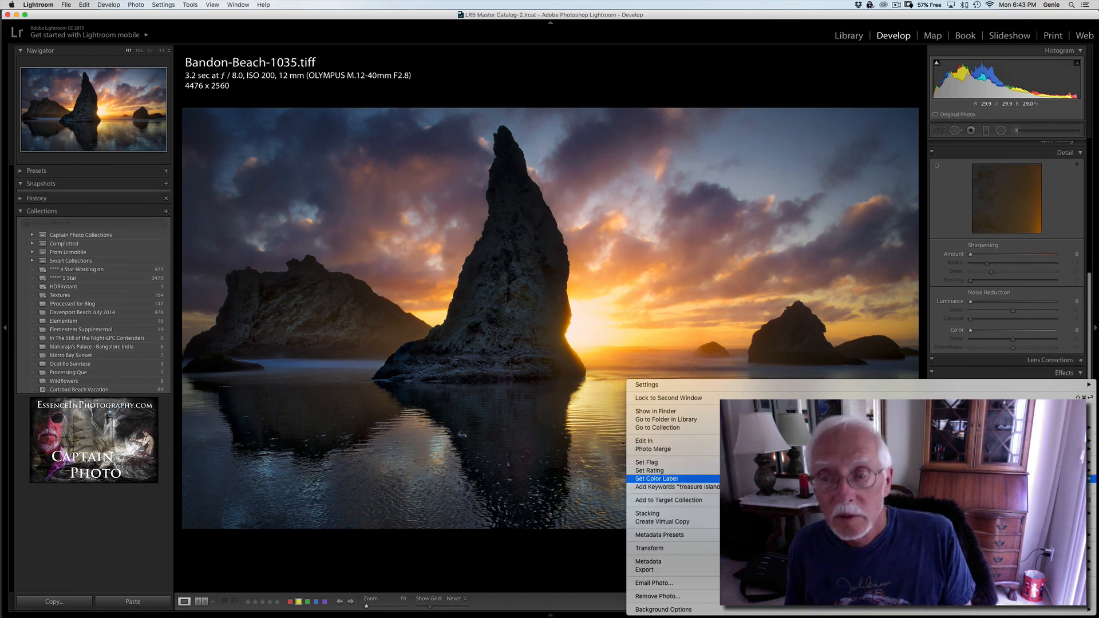
mouse_move(703, 565)
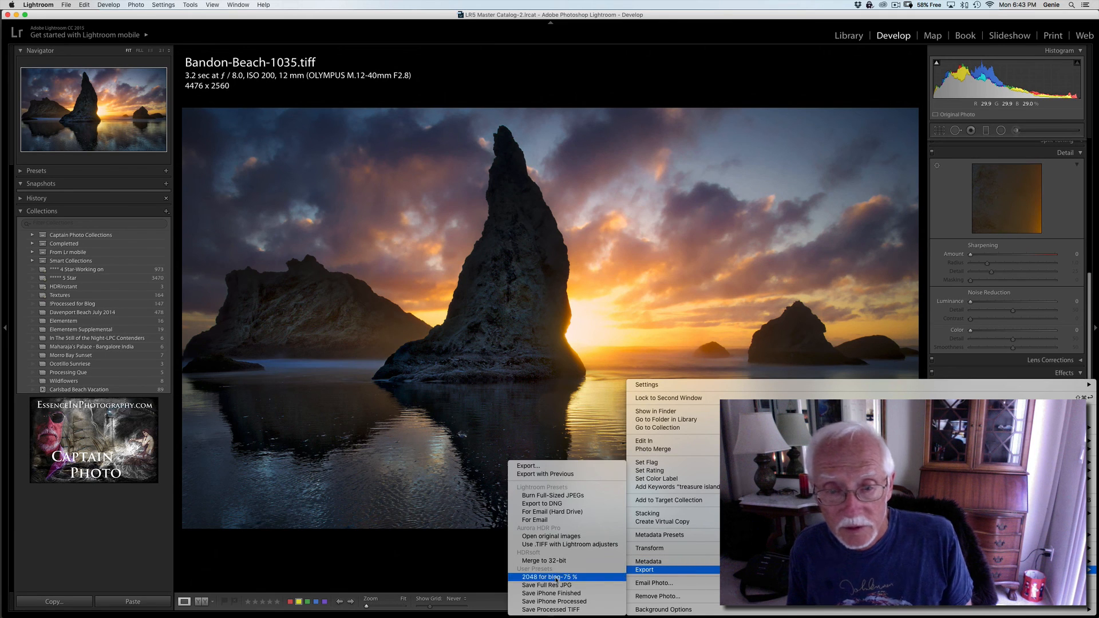
left_click(558, 577)
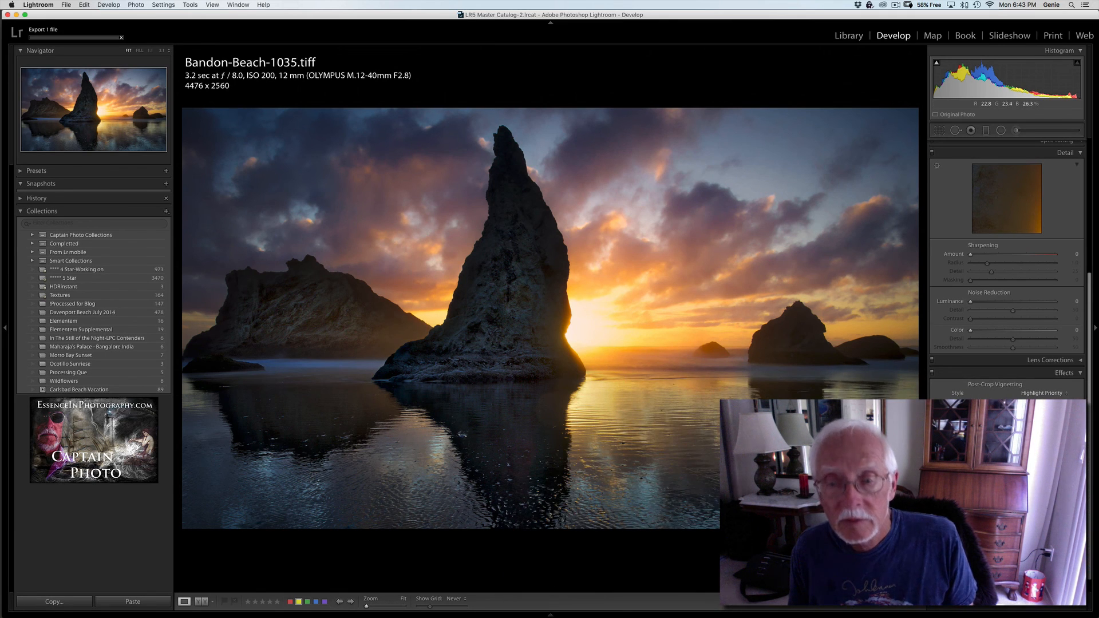
Export the same photo with the "Save Full Res JPG" user preset.
right_click(624, 495)
left_click(641, 569)
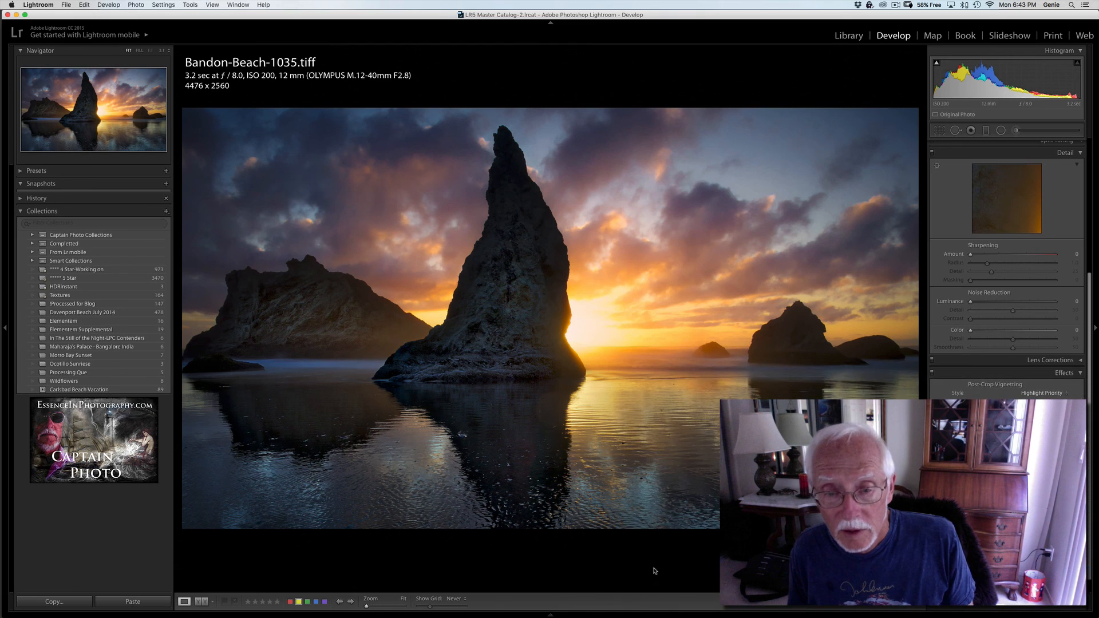
right_click(625, 499)
mouse_move(664, 570)
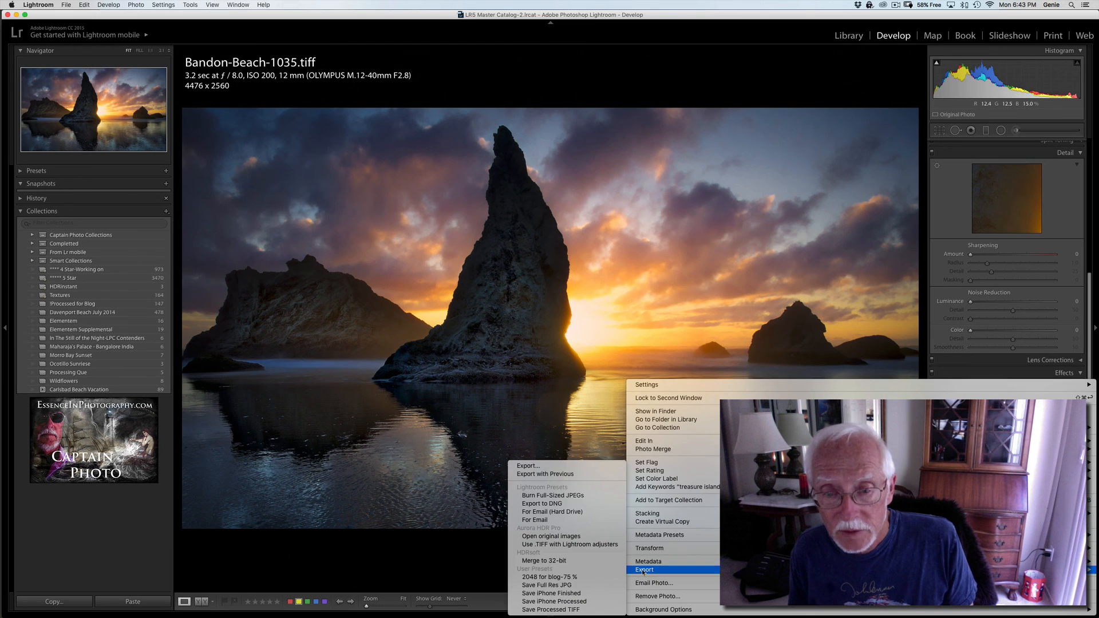
left_click(581, 585)
Export the photo once more with the "Save Processed TIFF" user preset.
right_click(709, 497)
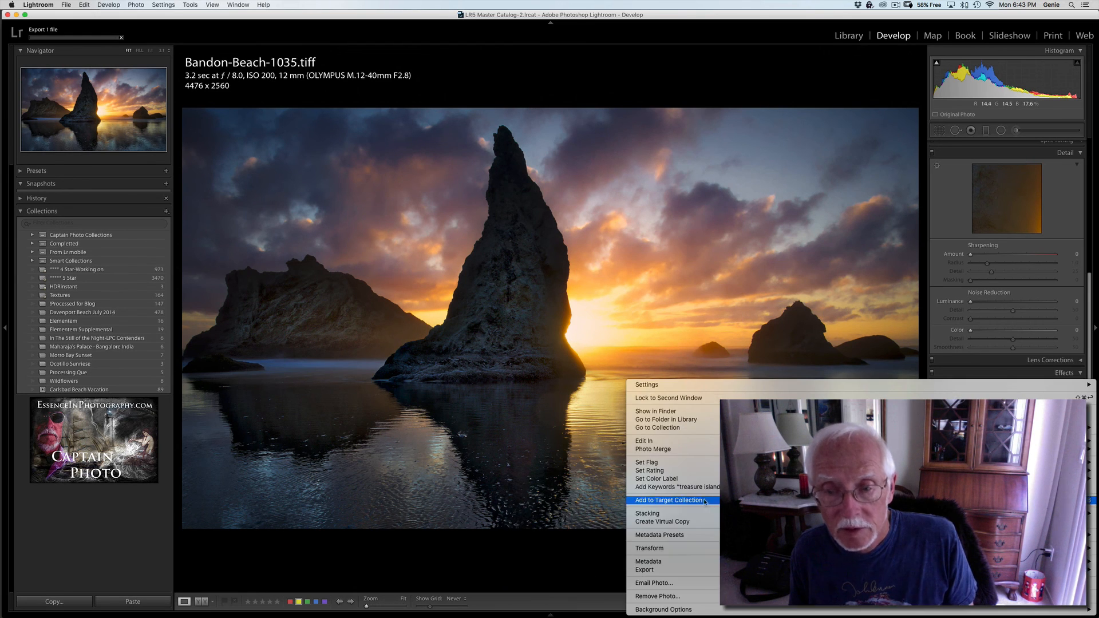
mouse_move(658, 570)
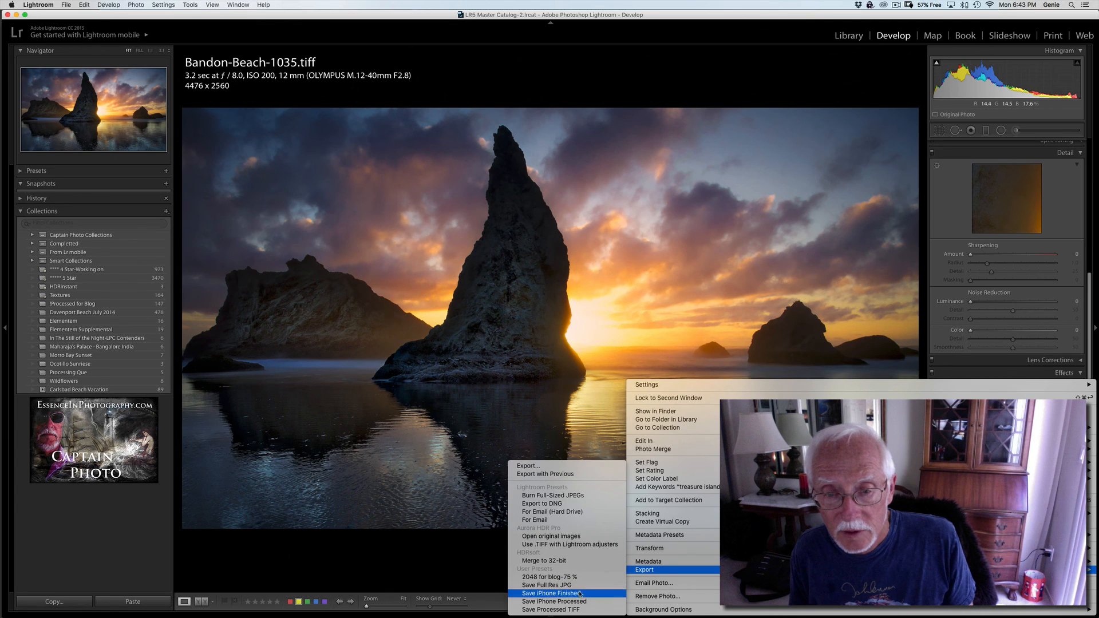
left_click(569, 609)
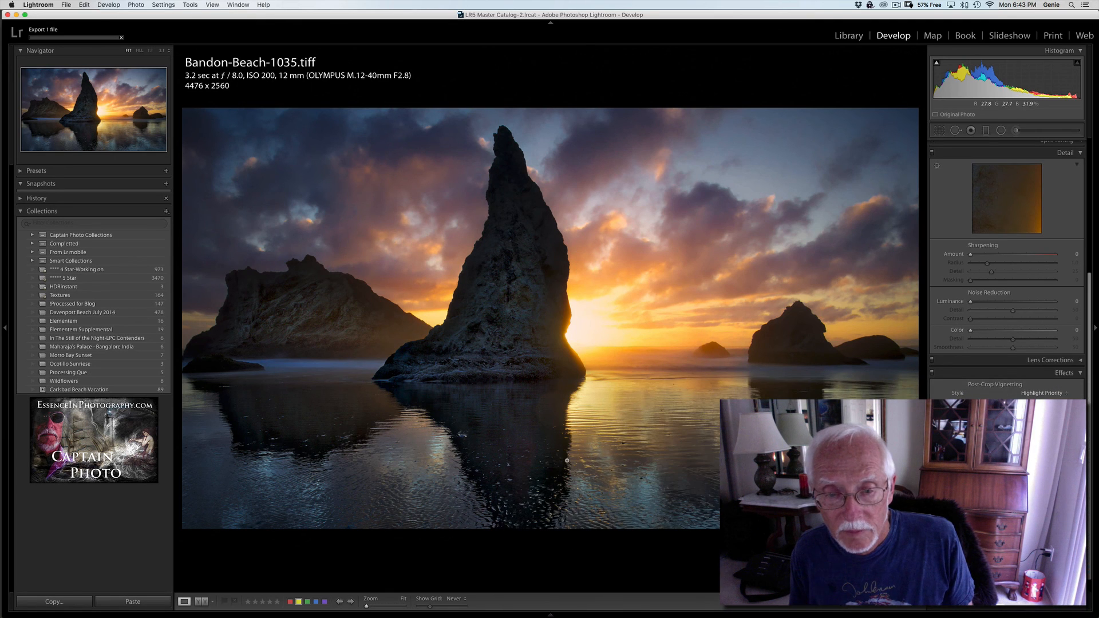